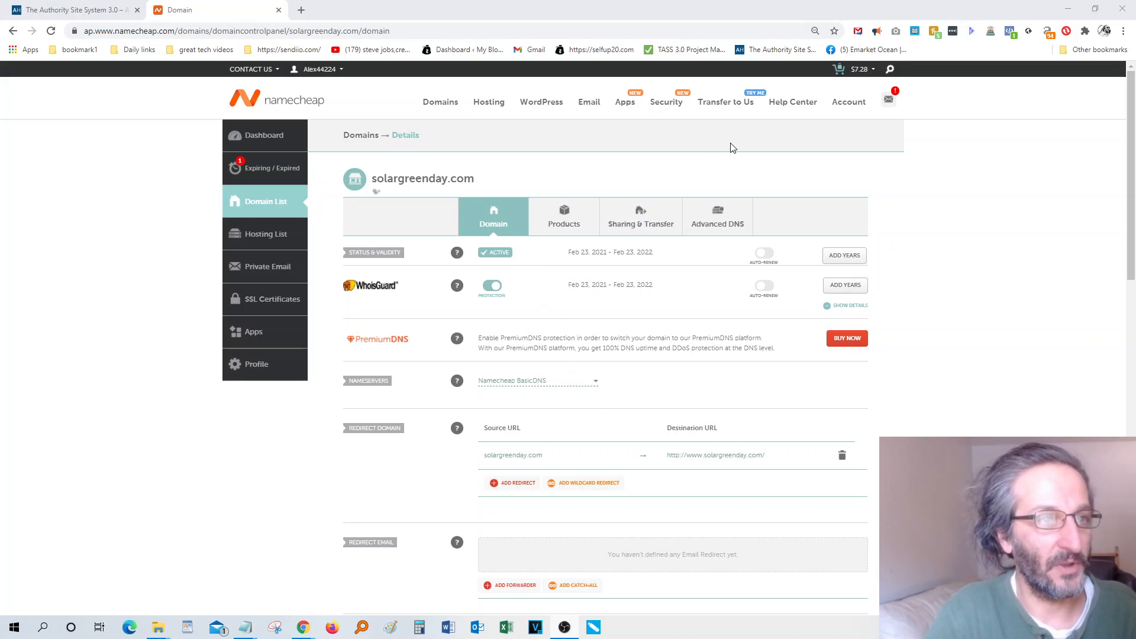
- Go to the account's domain list and open the management page for solargreenday.com
{"action": "mouse_move", "coordinate": [854, 106]}
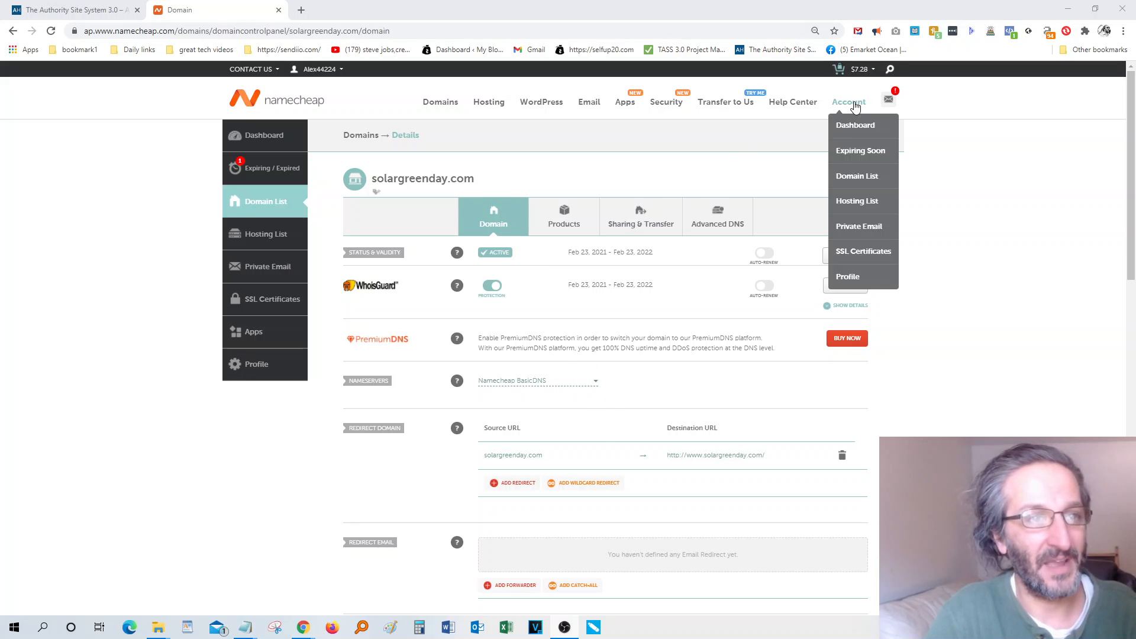
{"action": "left_click", "coordinate": [864, 179]}
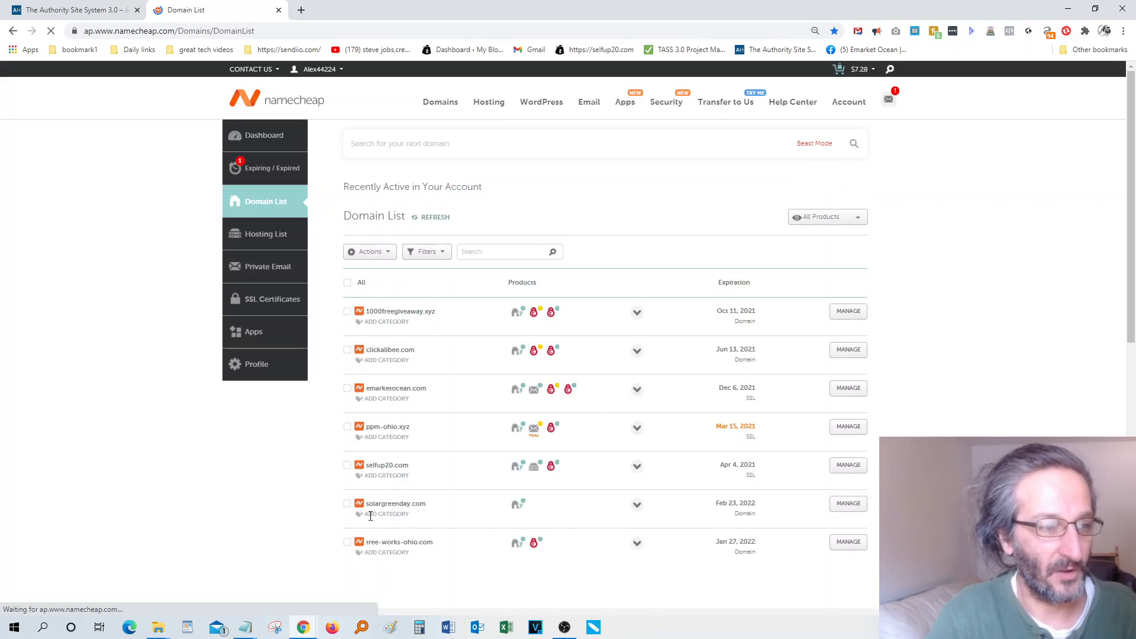
{"action": "left_click", "coordinate": [849, 503]}
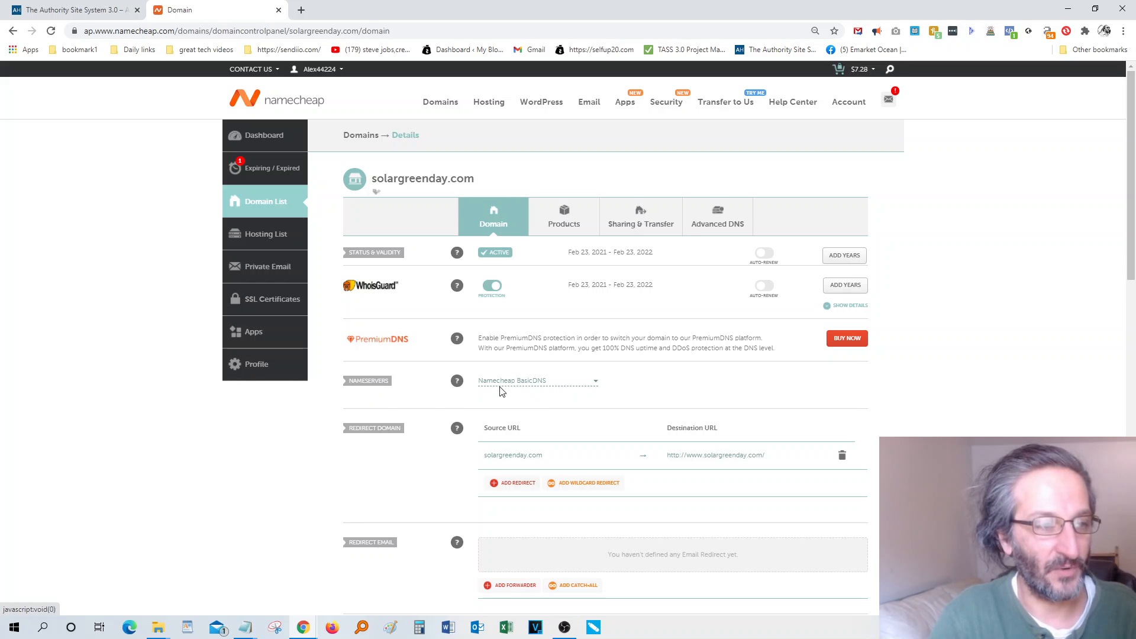
- Set the nameservers of solargreenday.com to Namecheap Web Hosting DNS and save the change
{"action": "left_click", "coordinate": [563, 388]}
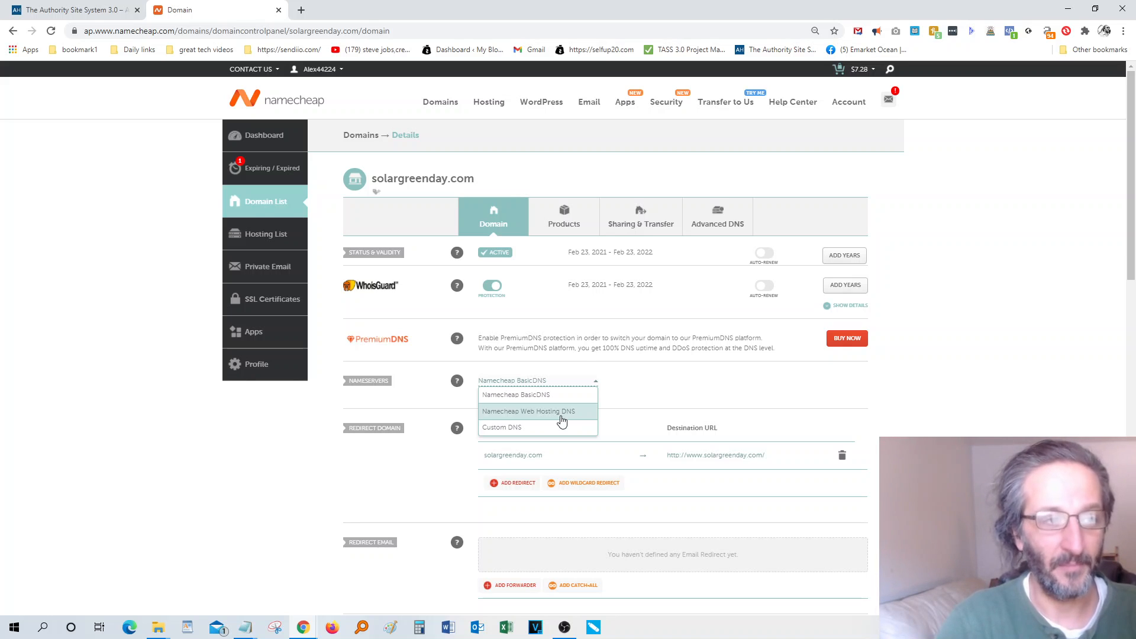
{"action": "left_click", "coordinate": [561, 420]}
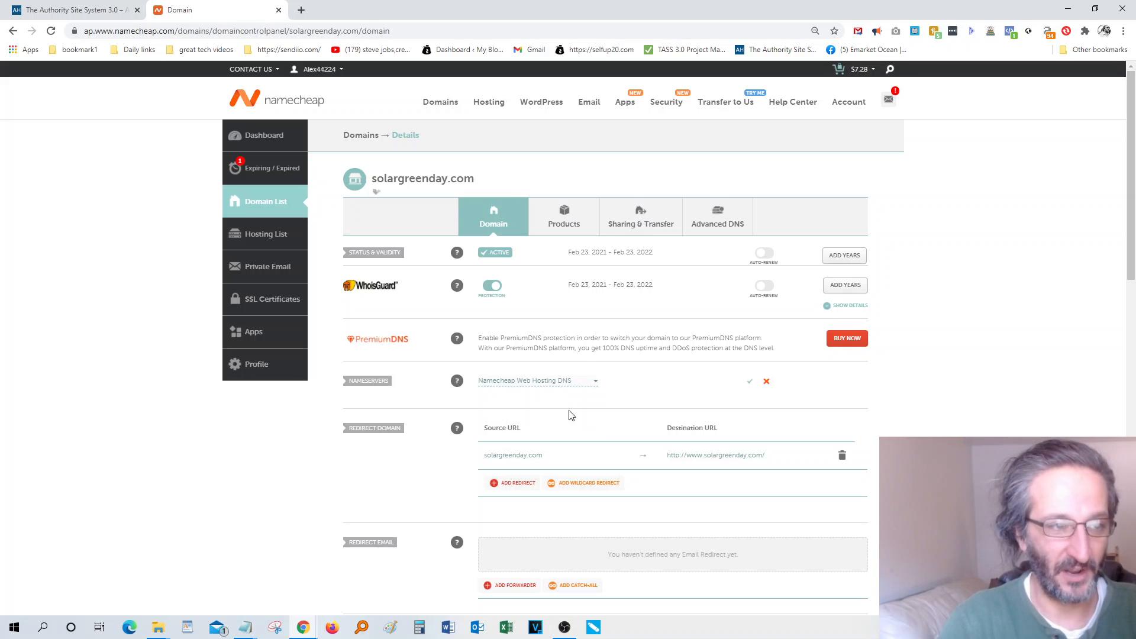
{"action": "left_click", "coordinate": [753, 381]}
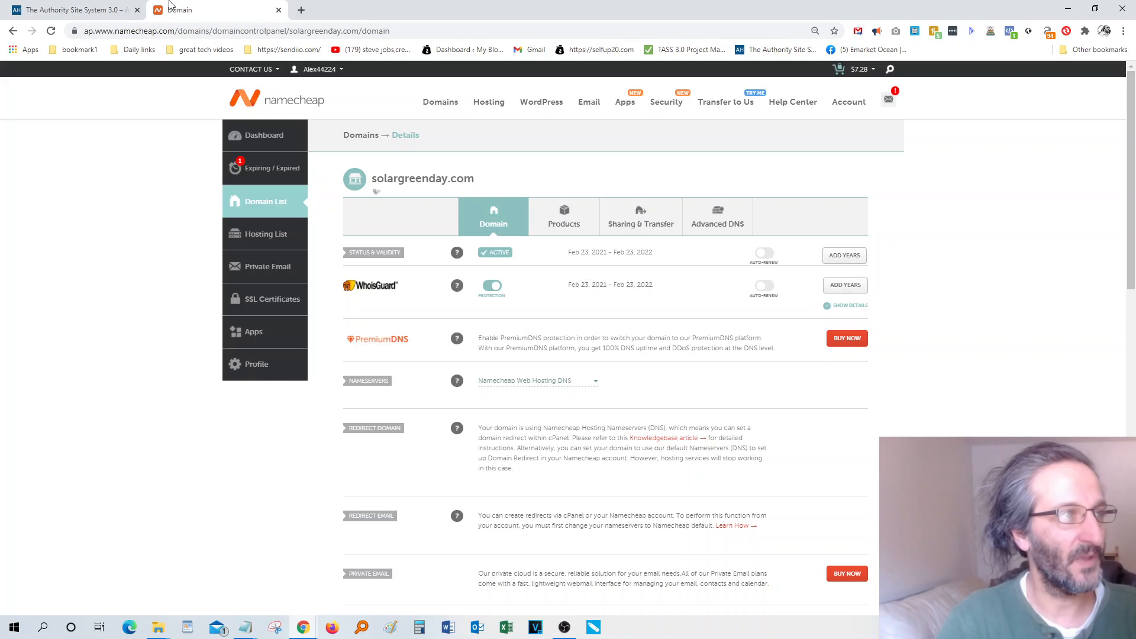
{"action": "left_click", "coordinate": [137, 9]}
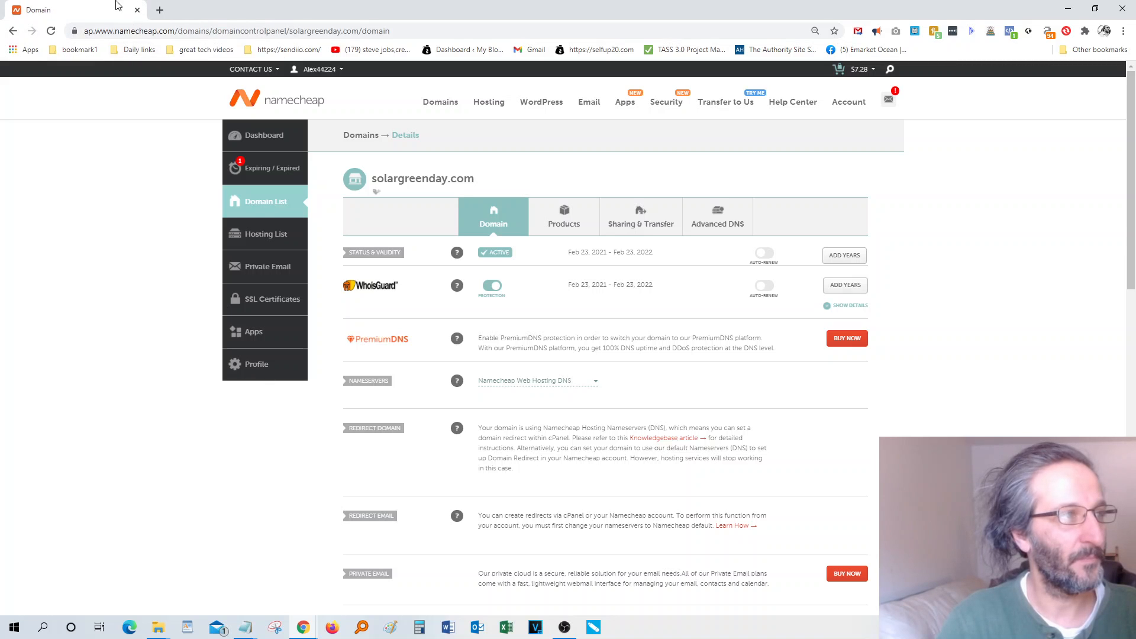
{"action": "left_click", "coordinate": [160, 10]}
{"action": "left_click_drag", "start_coordinate": [75, 6], "coordinate": [1135, 118]}
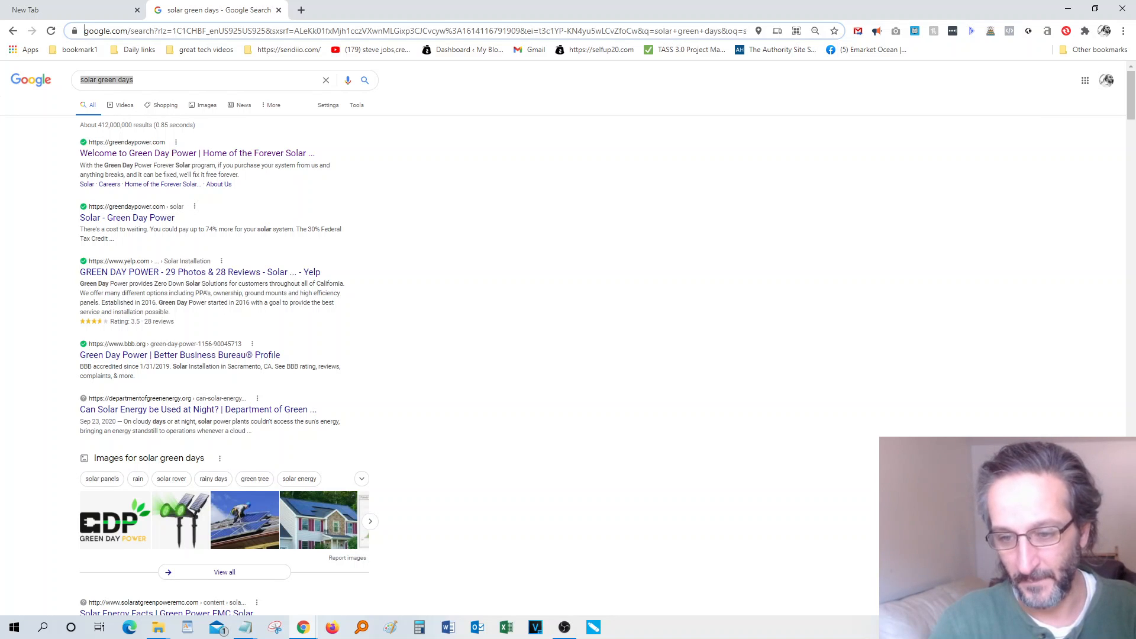
{"action": "key", "text": "alt+Tab"}
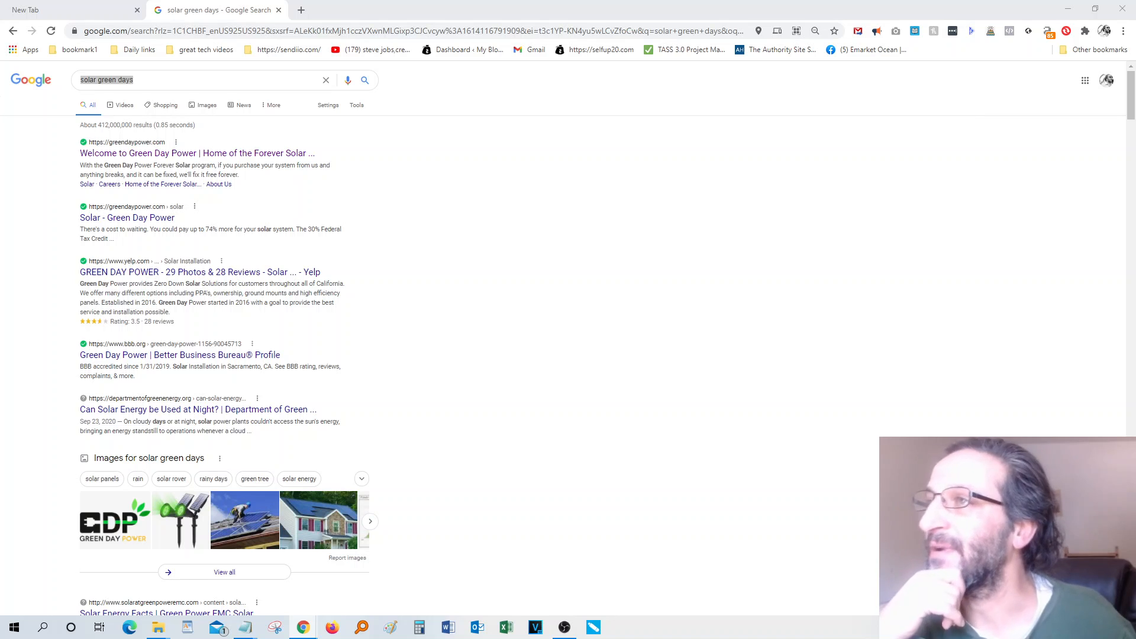
- Bring up cPanel, return from Namecheap SSL to its main page, and open the Addon Domains page
{"action": "left_click_drag", "start_coordinate": [1135, 392], "coordinate": [461, 8]}
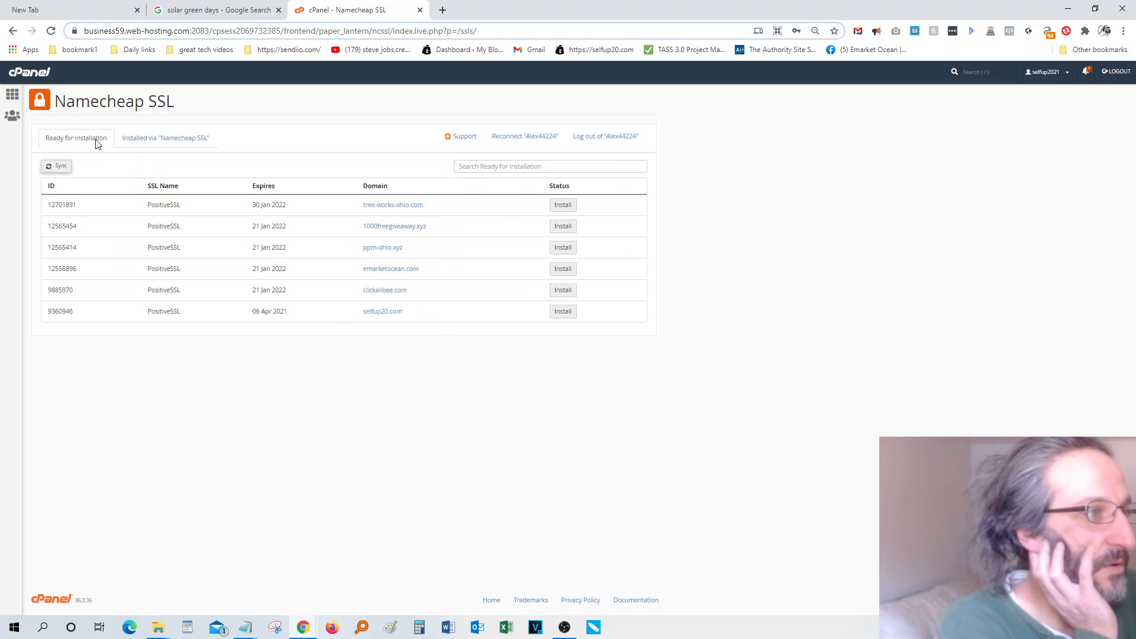
{"action": "left_click", "coordinate": [11, 95]}
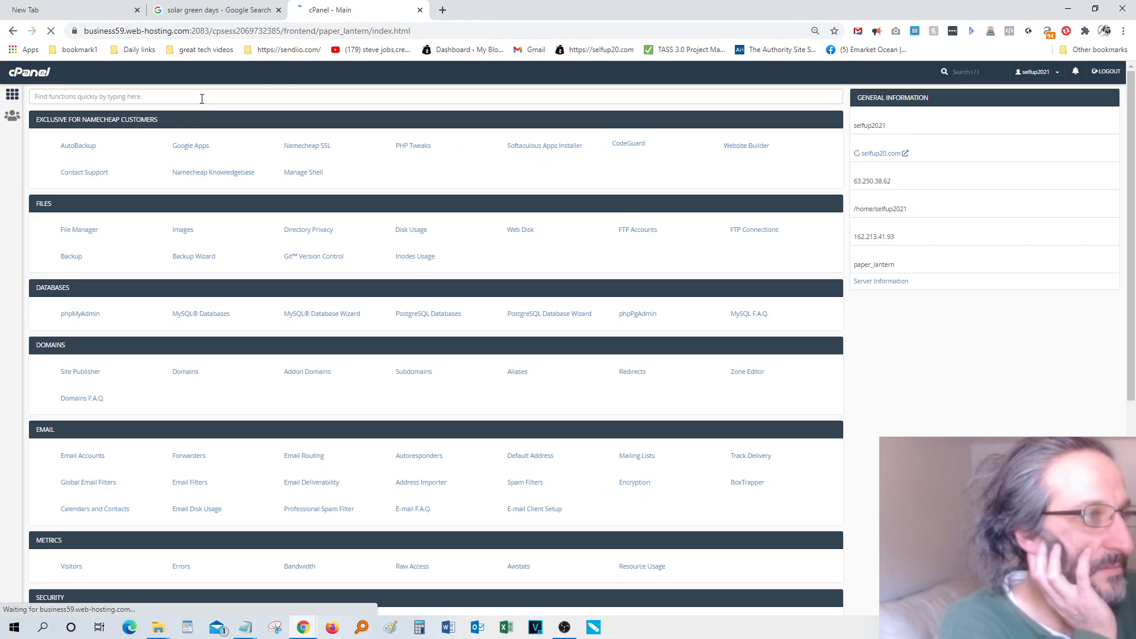
{"action": "left_click_drag", "start_coordinate": [384, 5], "coordinate": [1135, 358]}
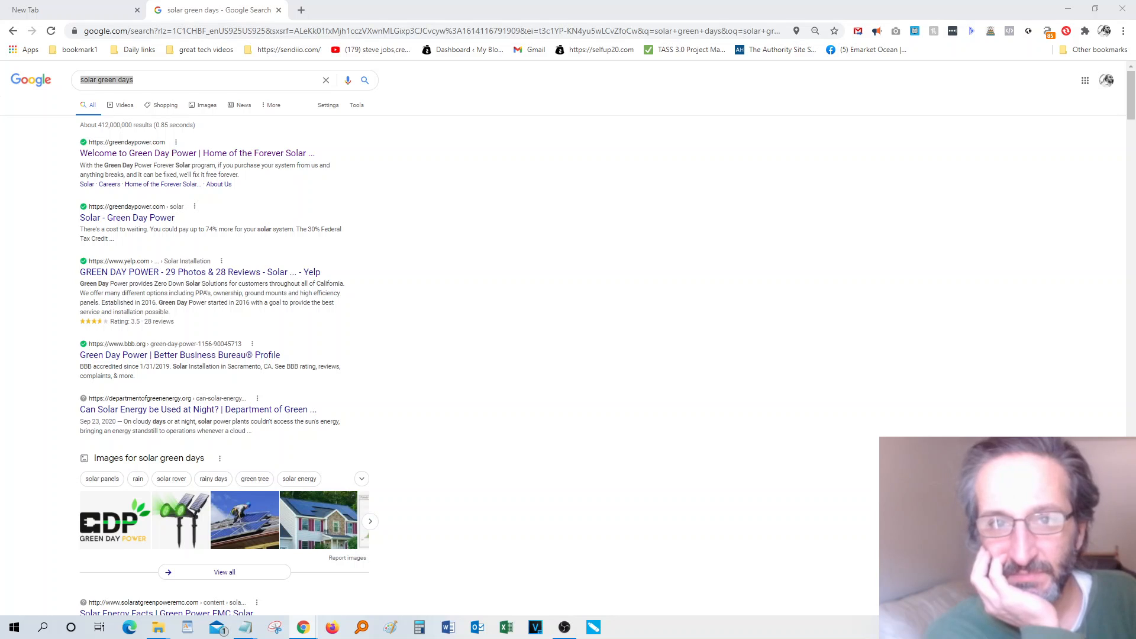
{"action": "left_click_drag", "start_coordinate": [1135, 109], "coordinate": [428, 0]}
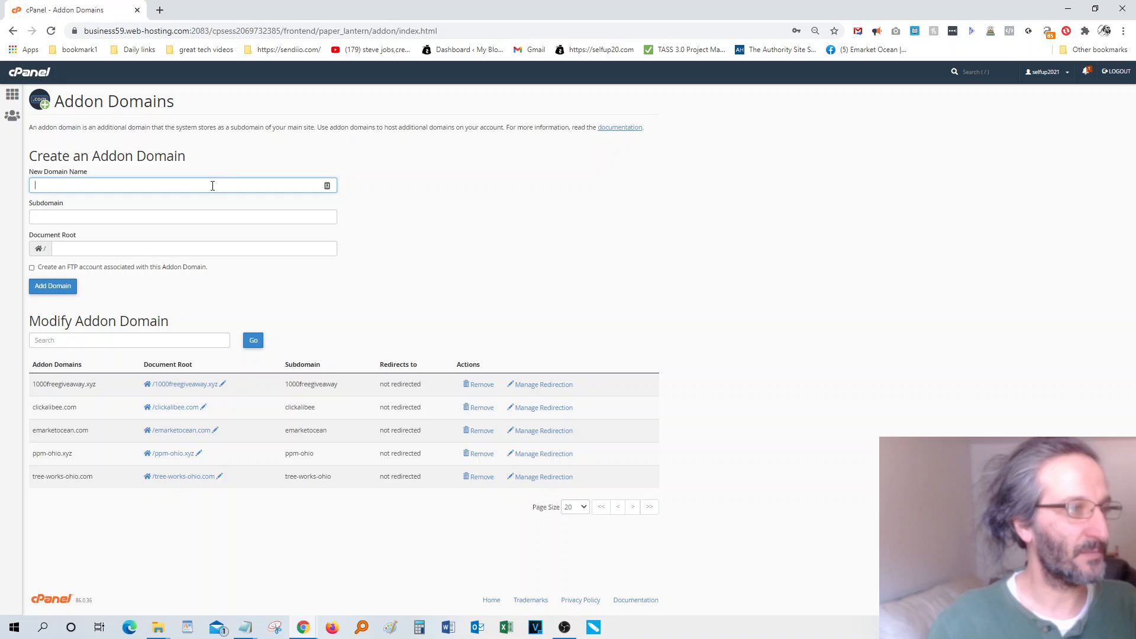
- Fill in the new addon domain as solargreenday.com, with subdomain solargreenday and document root solargreenday.com
{"action": "type", "text": "sc"}
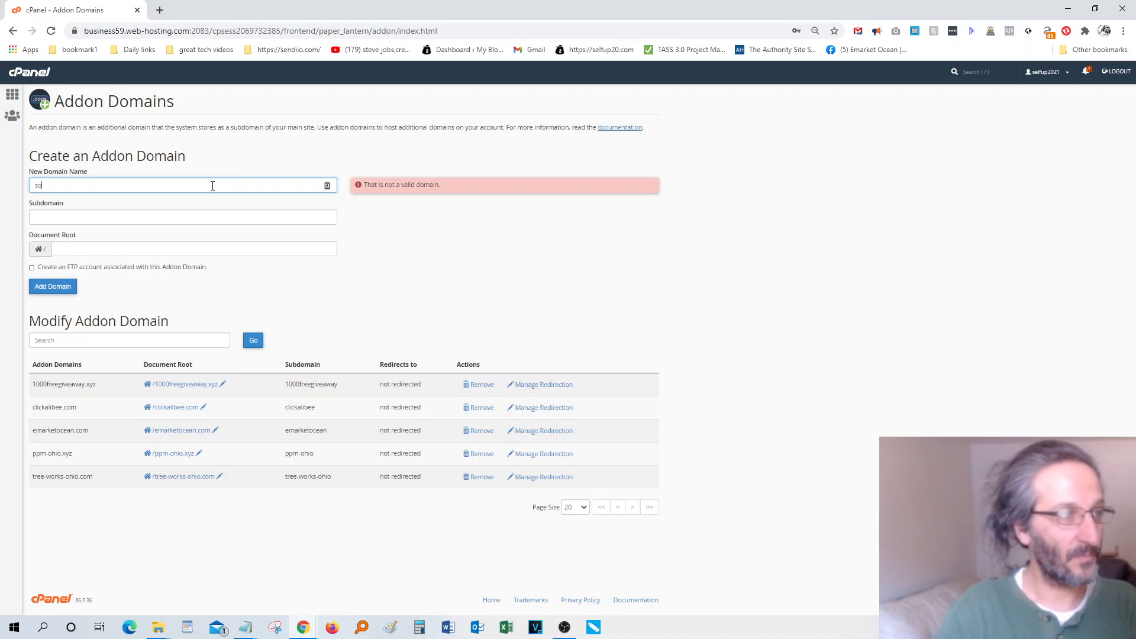
{"action": "type", "text": "larg"}
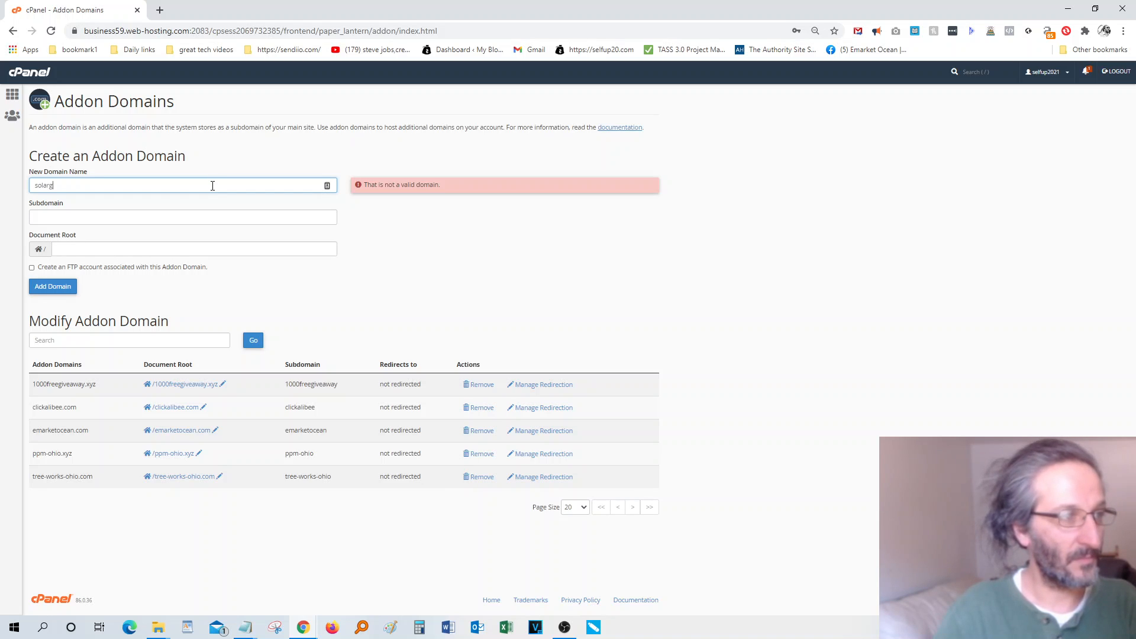
{"action": "type", "text": "reenday.com"}
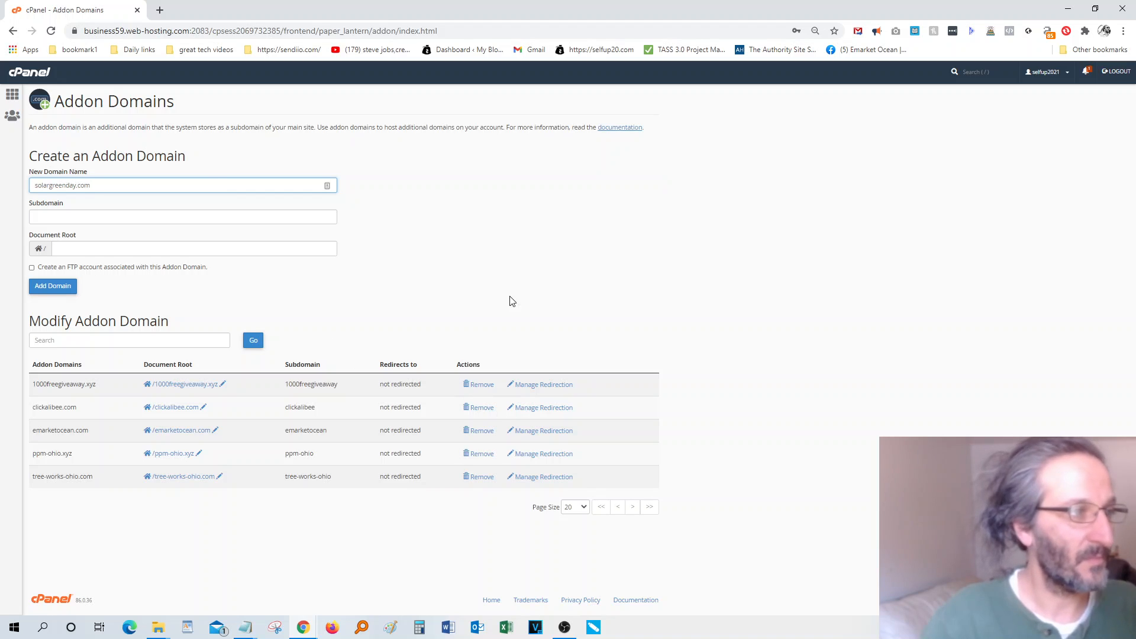
{"action": "left_click", "coordinate": [485, 224]}
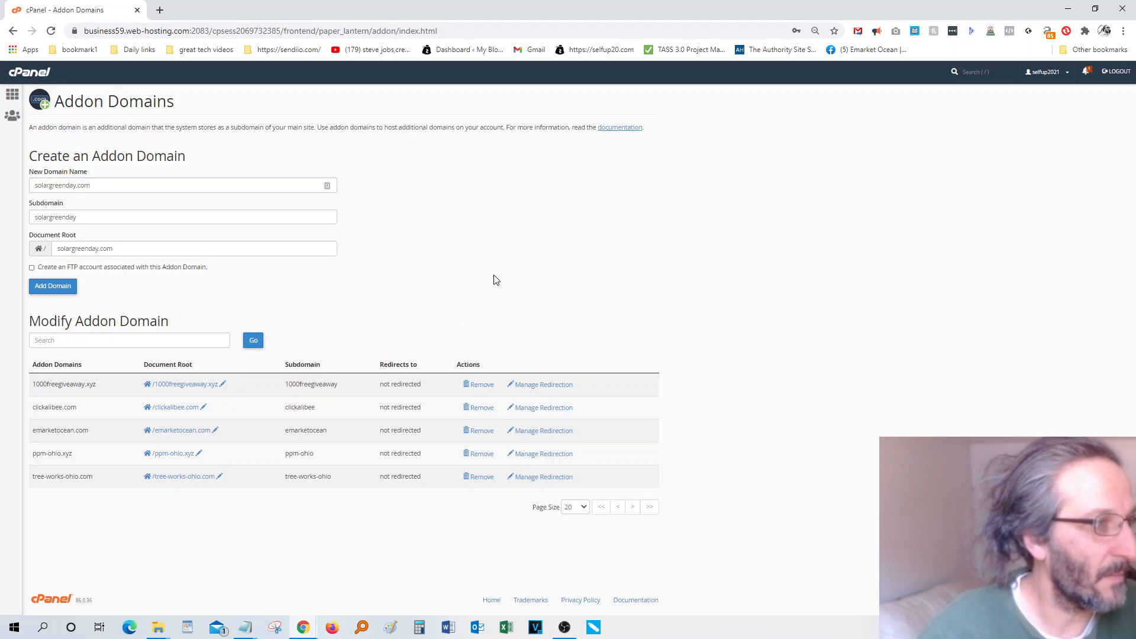
{"action": "left_click", "coordinate": [160, 9]}
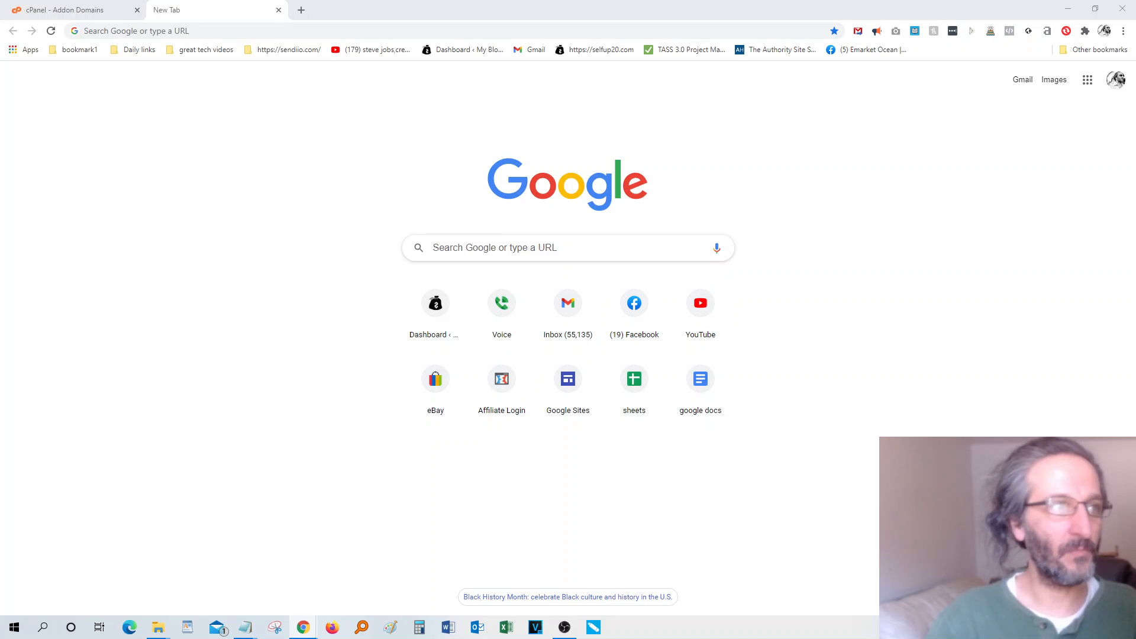
{"action": "left_click", "coordinate": [78, 9]}
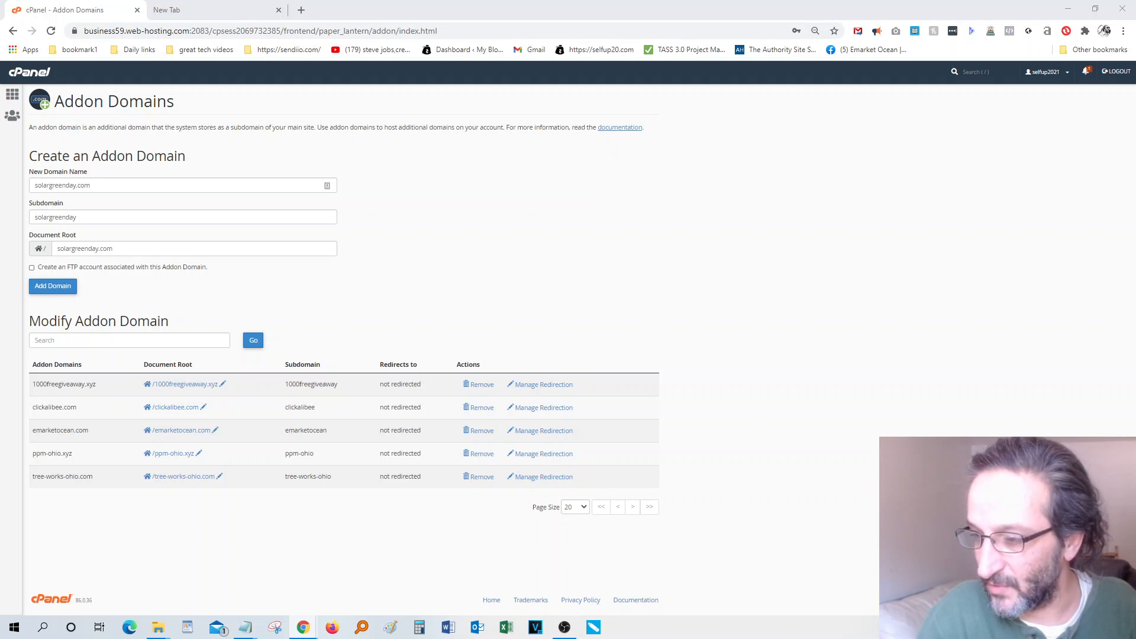
{"action": "key", "text": "alt+Tab"}
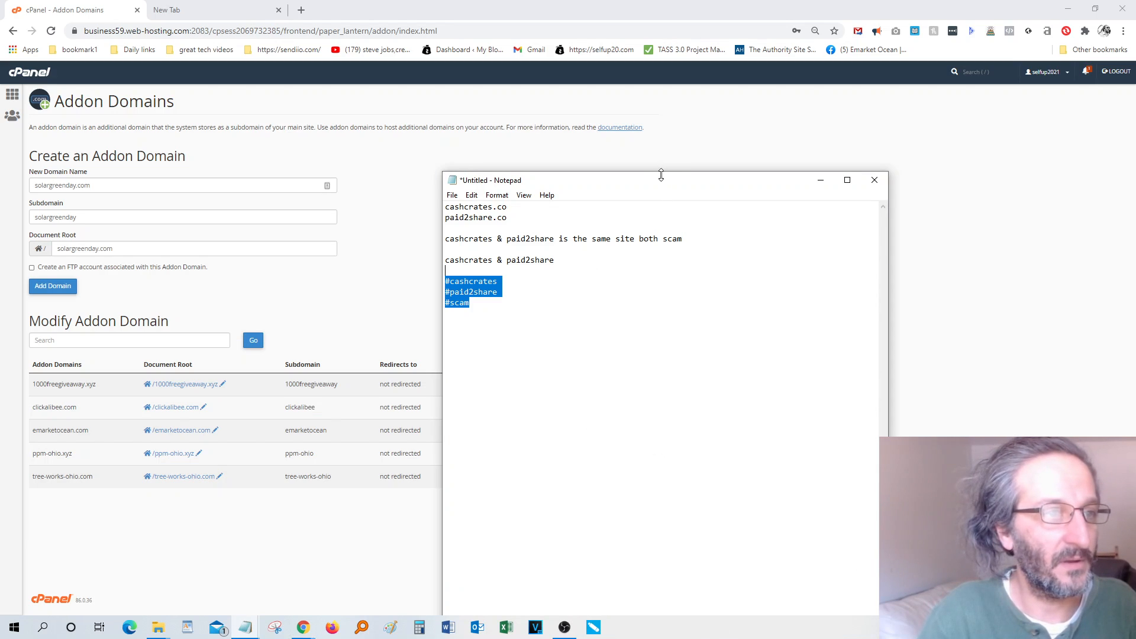
{"action": "left_click_drag", "start_coordinate": [660, 183], "coordinate": [1135, 249]}
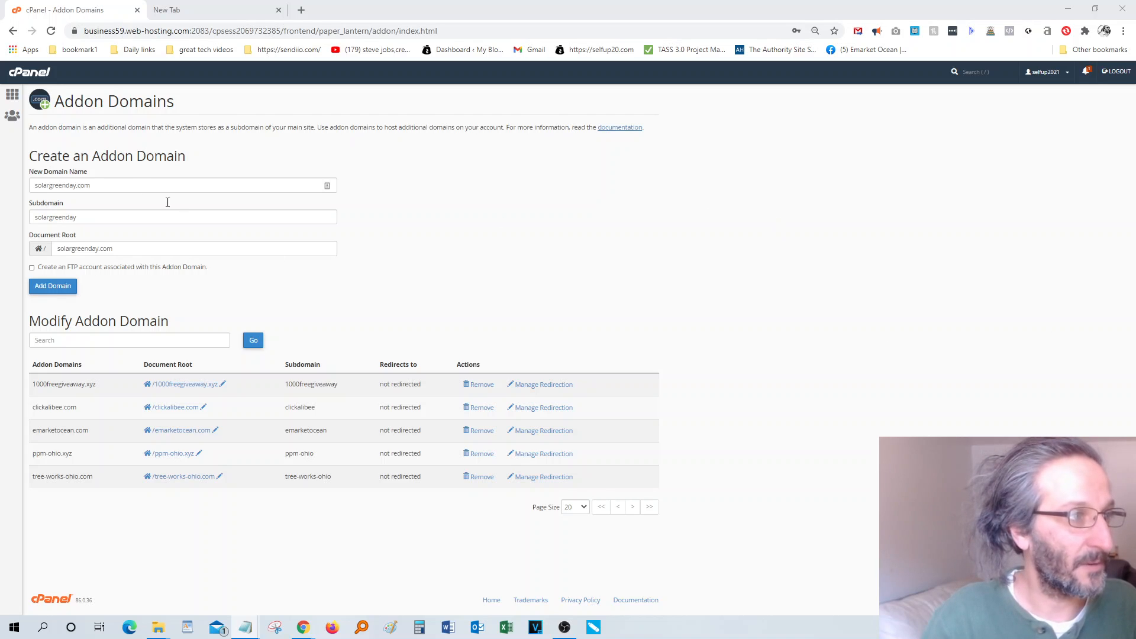
- Copy the new domain name solargreenday.com from the addon domain form
{"action": "left_click", "coordinate": [120, 184]}
{"action": "key", "text": "ctrl+a"}
{"action": "key", "text": "ctrl+c"}
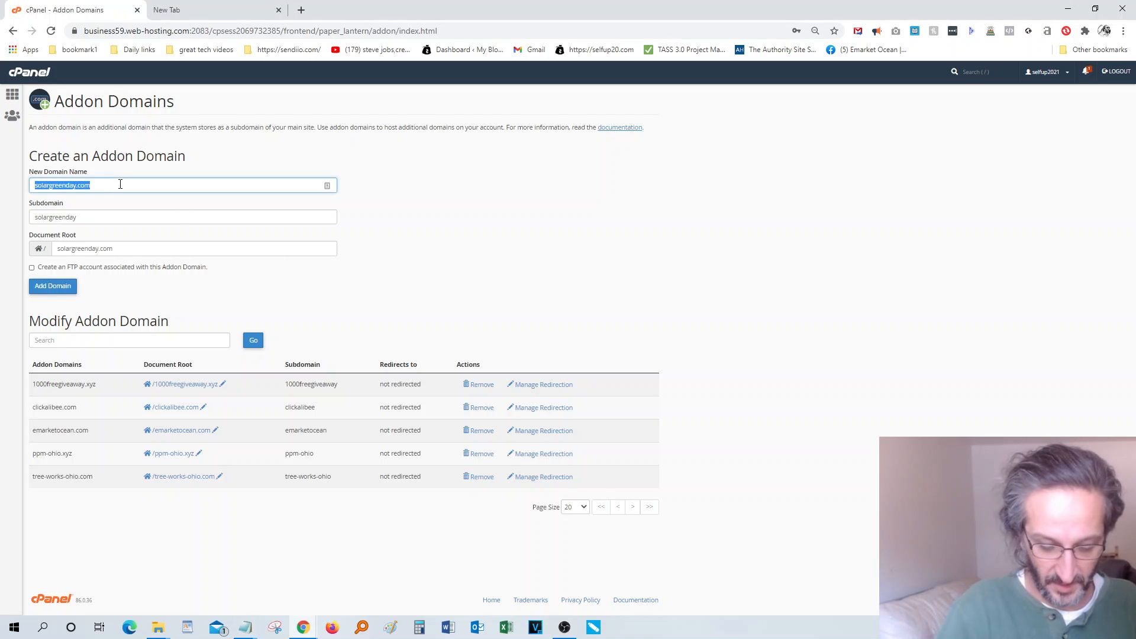
{"action": "left_click", "coordinate": [120, 184]}
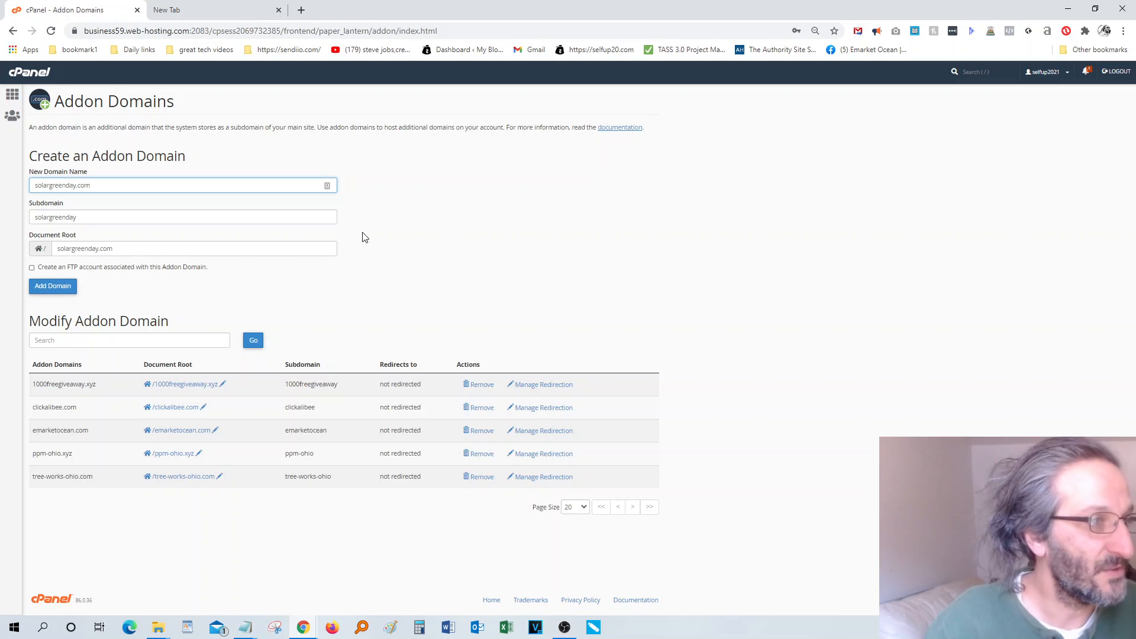
- Submit solargreenday.com as an addon domain and return to the addon domains list
{"action": "key", "text": "Return"}
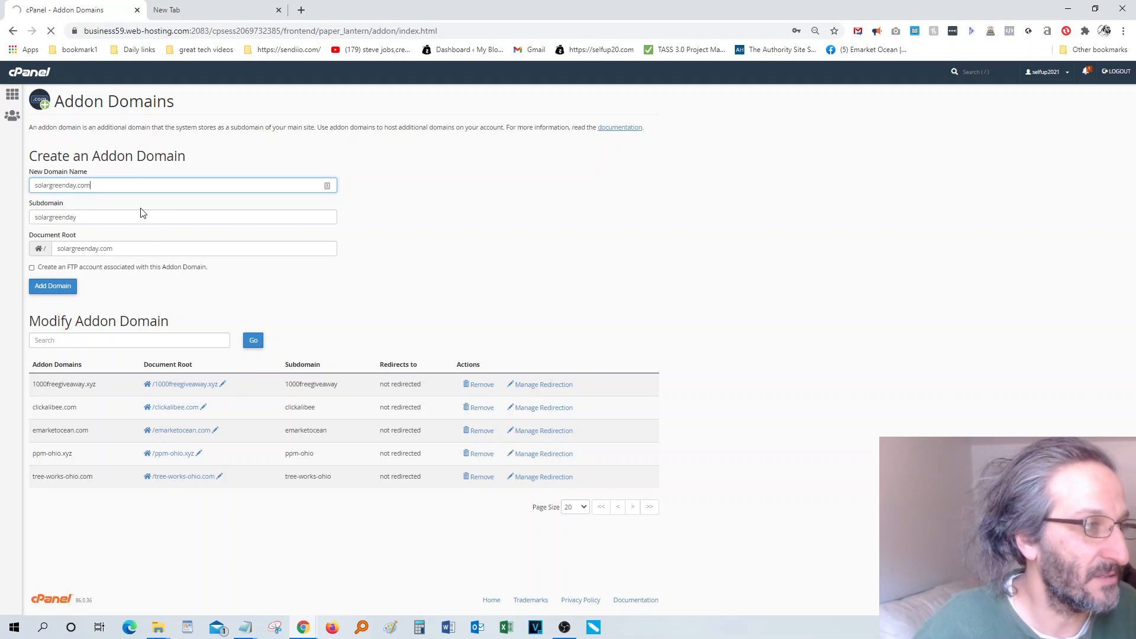
{"action": "left_click", "coordinate": [58, 287]}
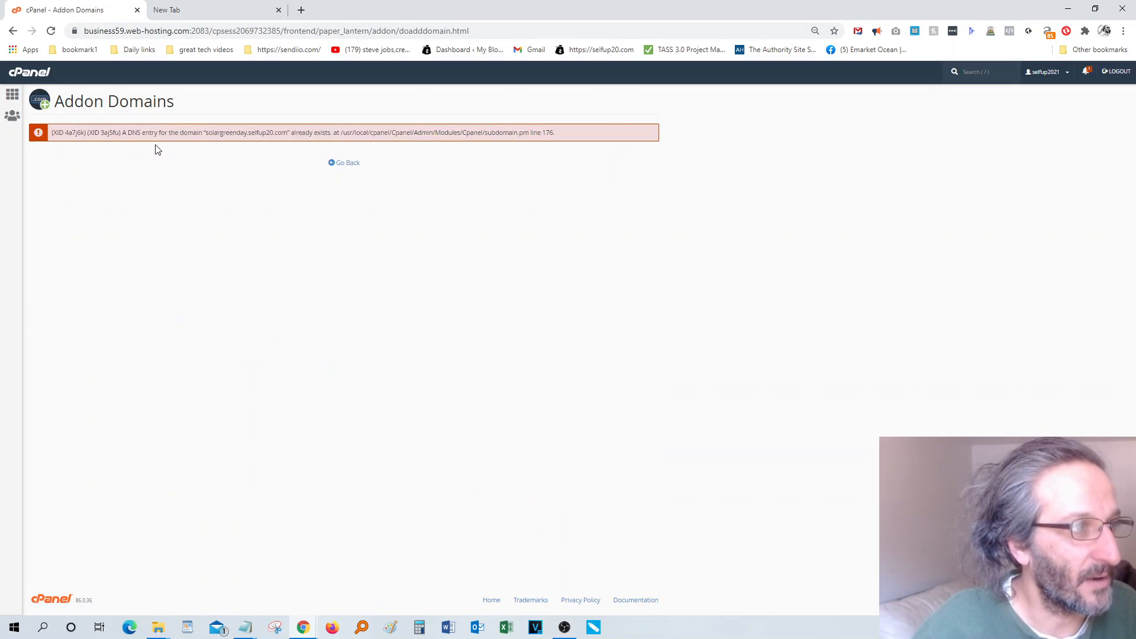
{"action": "left_click", "coordinate": [341, 170]}
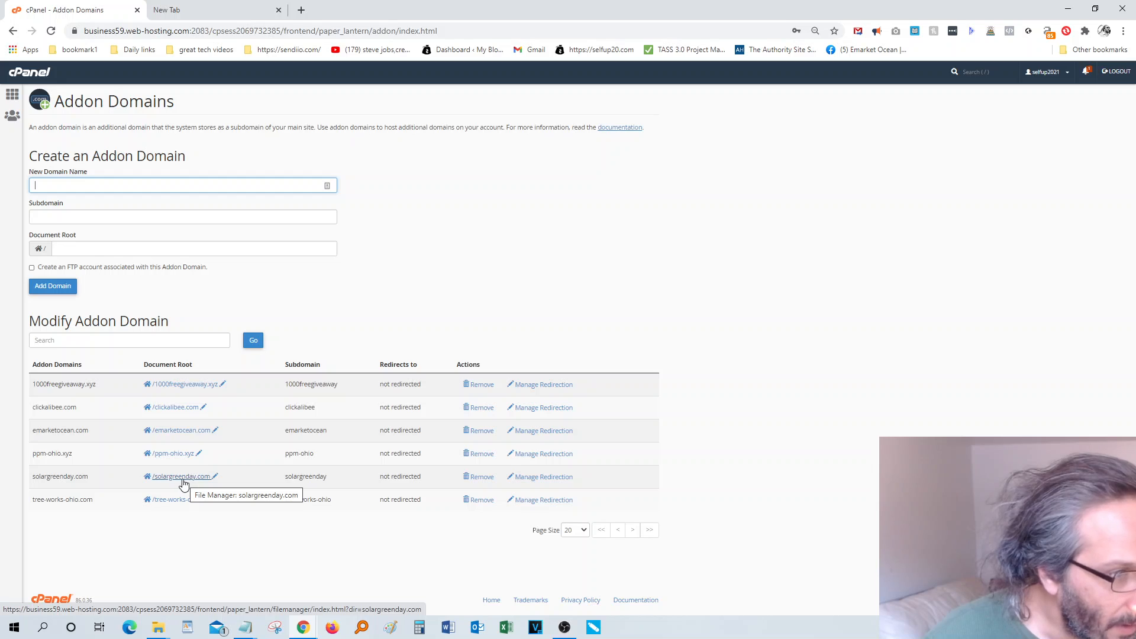
- Inspect the solargreenday.com document root folder in File Manager and go back to the Addon Domains page
{"action": "left_click", "coordinate": [203, 482]}
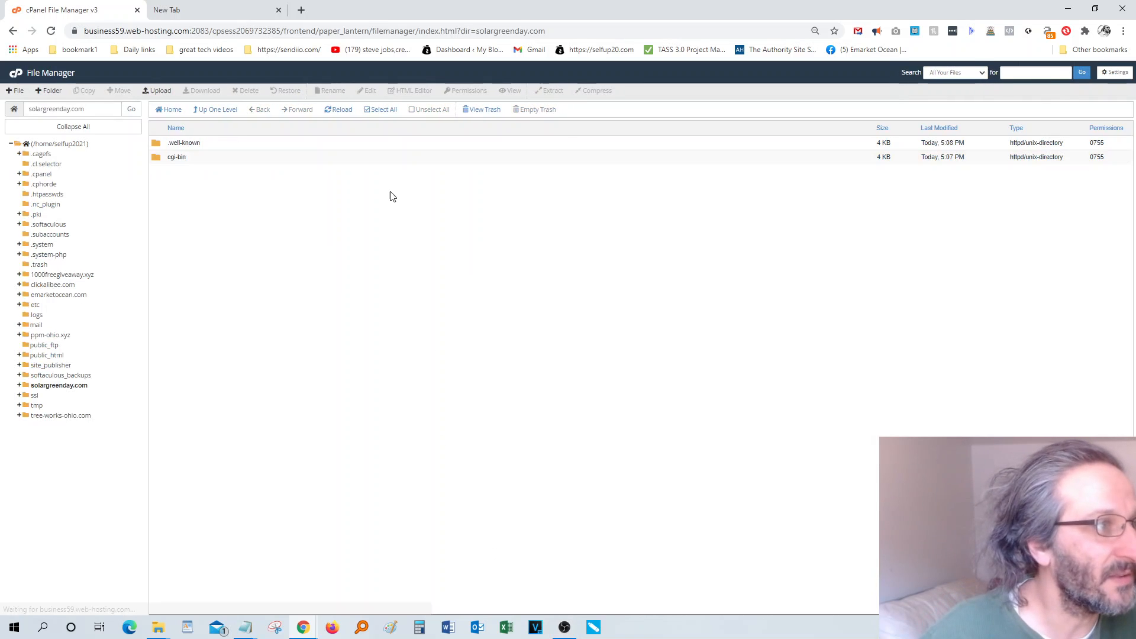
{"action": "left_click", "coordinate": [15, 32]}
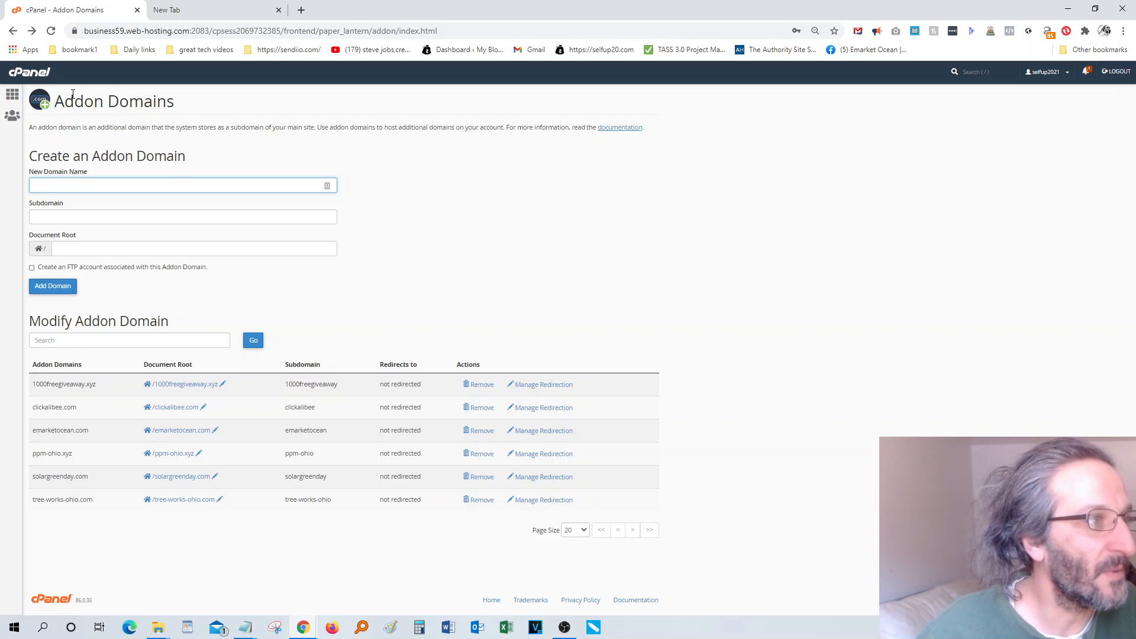
- Bring up Namecheap SSL in cPanel and search the certificates ready for installation for solargreenday.com
{"action": "key", "text": "ctrl+n"}
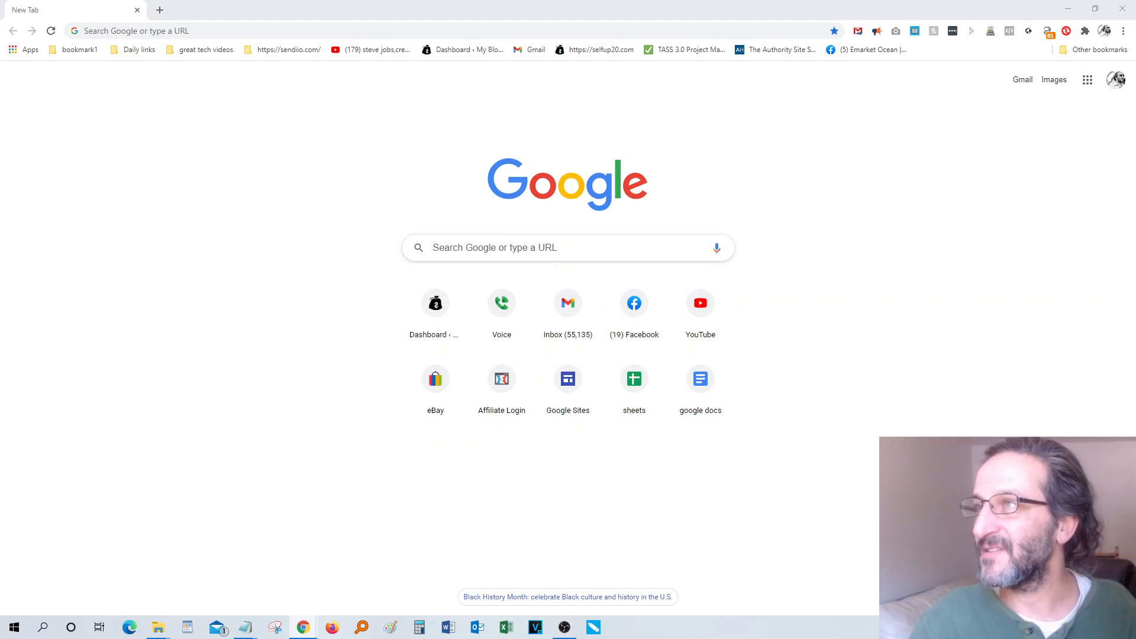
{"action": "left_click_drag", "start_coordinate": [1135, 88], "coordinate": [623, 2]}
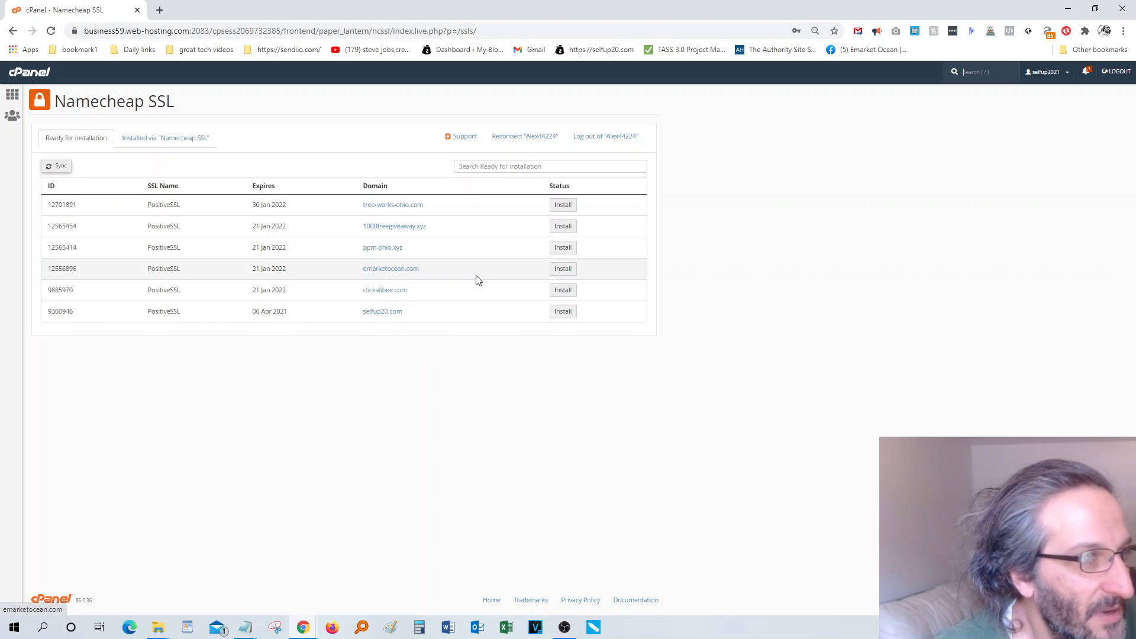
{"action": "left_click", "coordinate": [495, 170]}
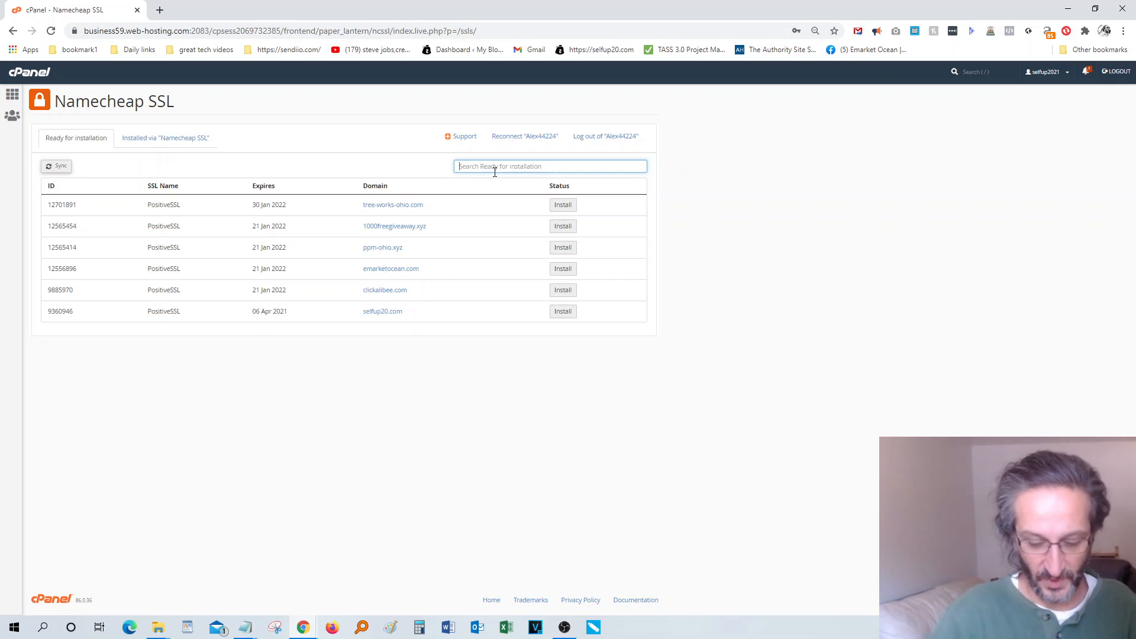
{"action": "key", "text": "ctrl+v"}
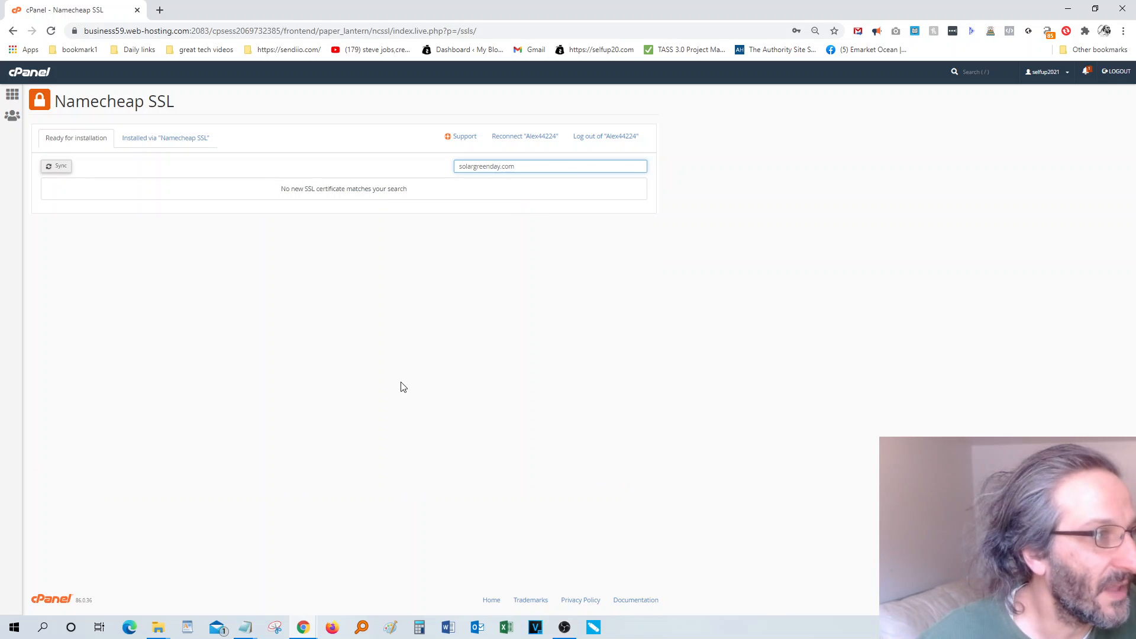
- Sync the SSL certificates and view the ones installed via Namecheap SSL
{"action": "left_click", "coordinate": [58, 171]}
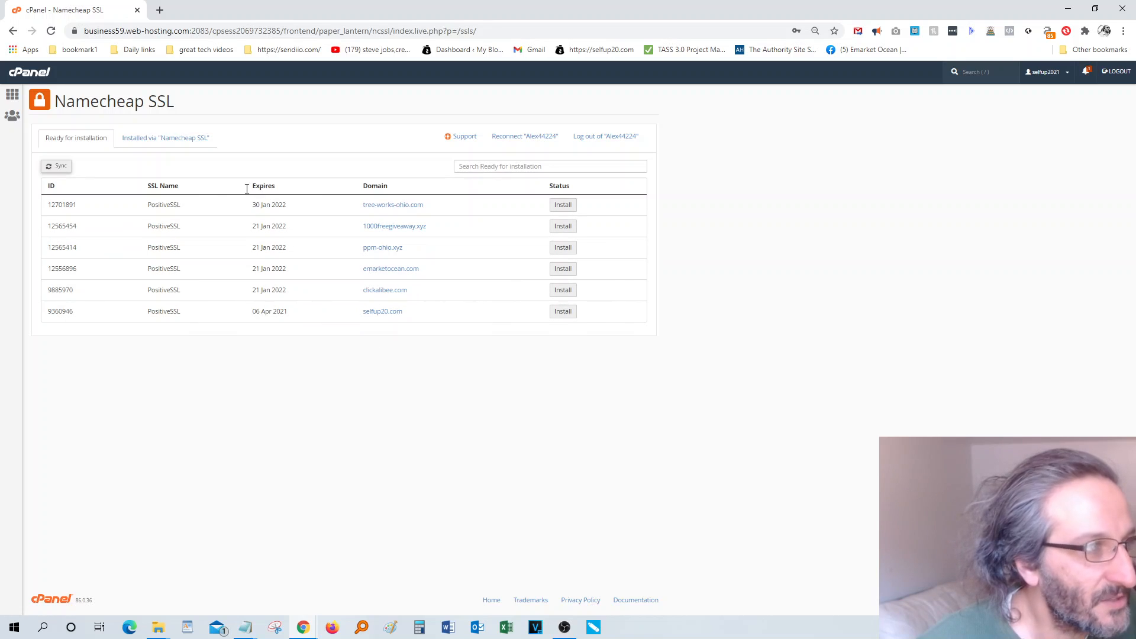
{"action": "left_click", "coordinate": [151, 142]}
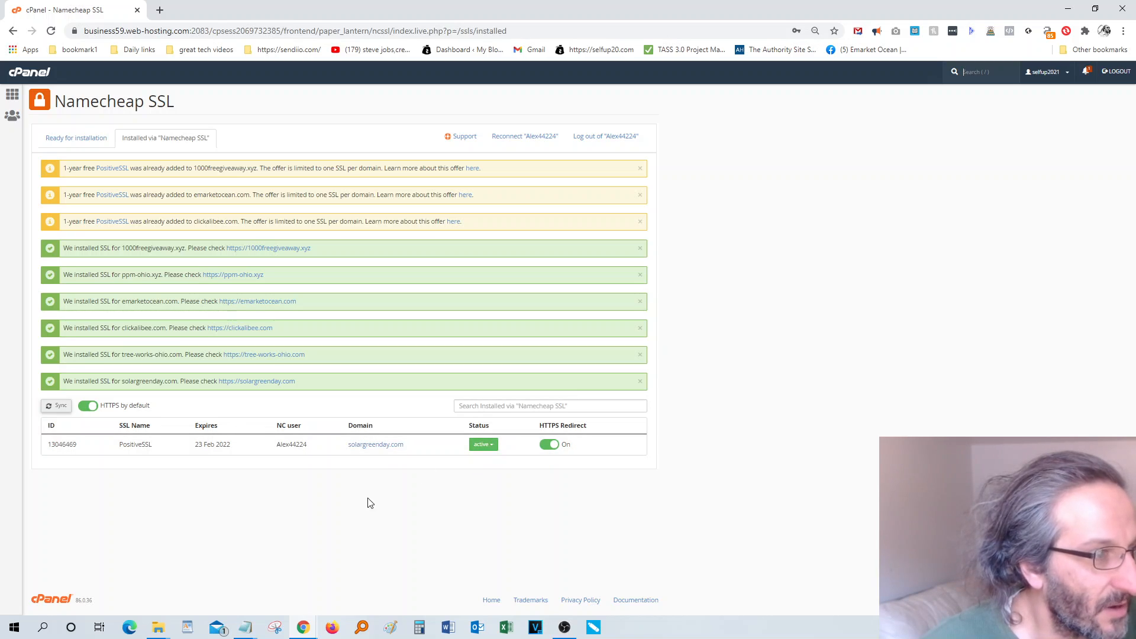
- Load solargreenday.com in a new browser tab to check what the domain currently serves
{"action": "left_click", "coordinate": [158, 9]}
{"action": "left_click", "coordinate": [153, 29]}
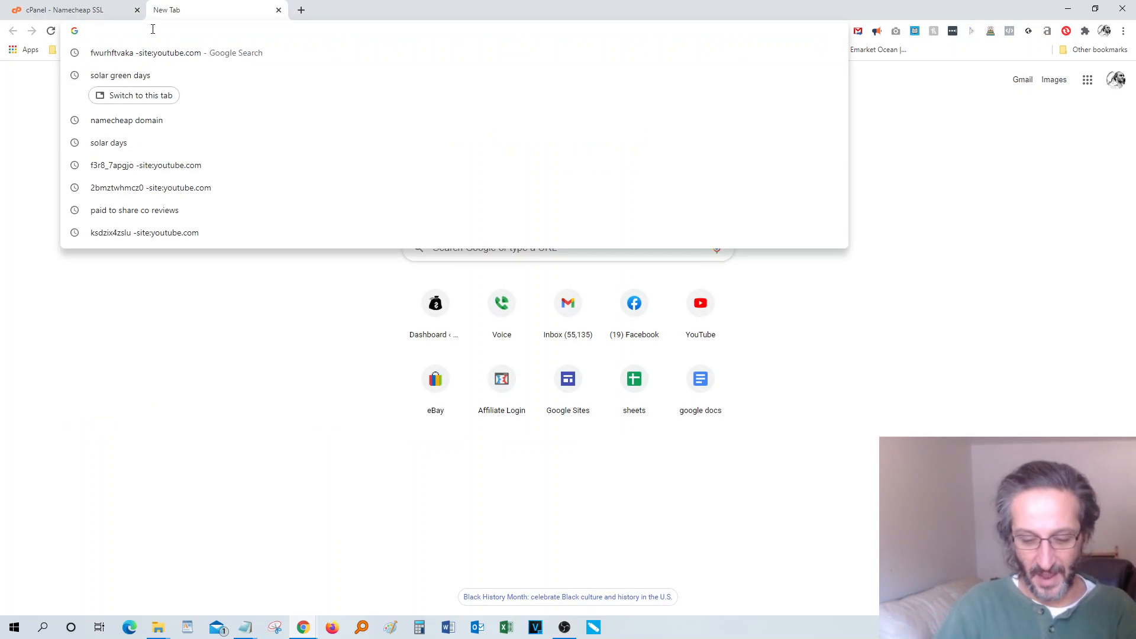
{"action": "type", "text": "sol"}
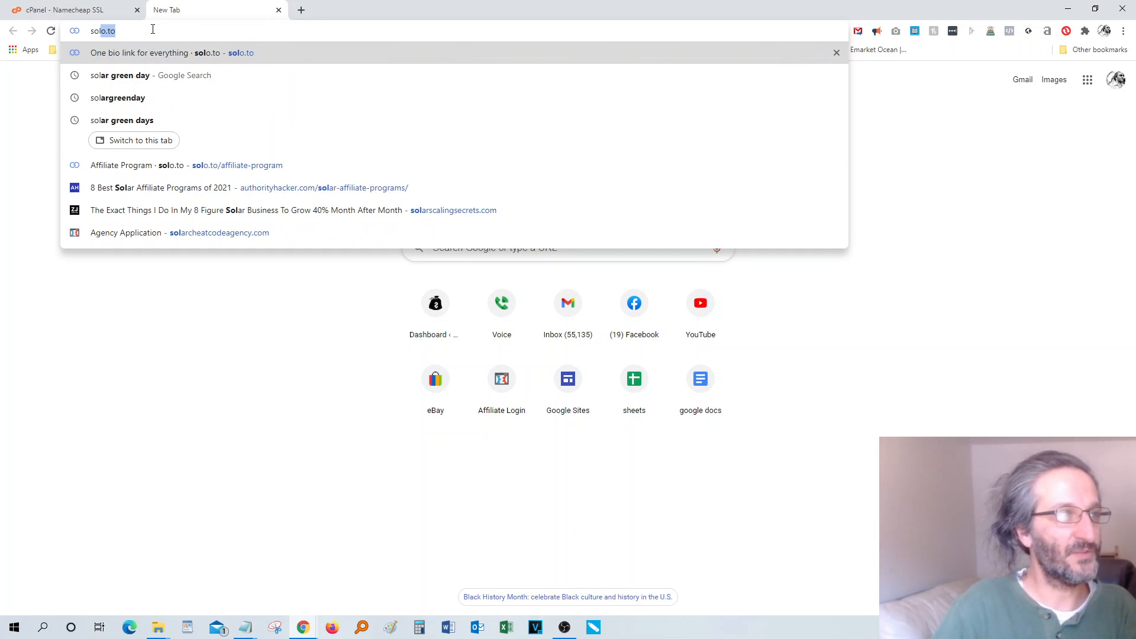
{"action": "type", "text": "argreenday.com"}
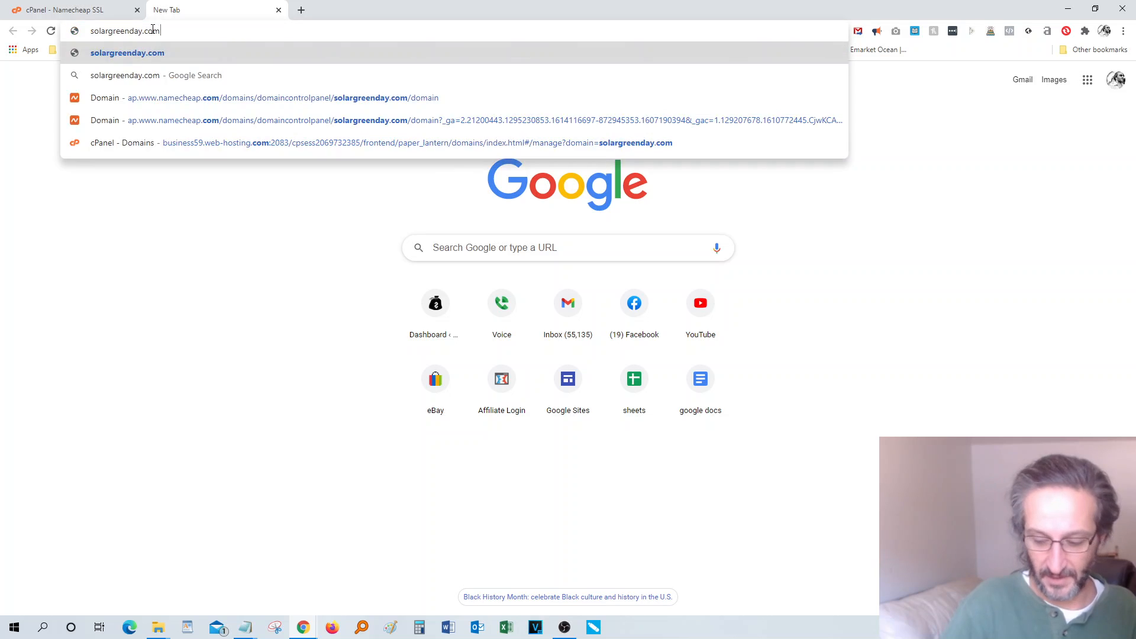
{"action": "key", "text": "Return"}
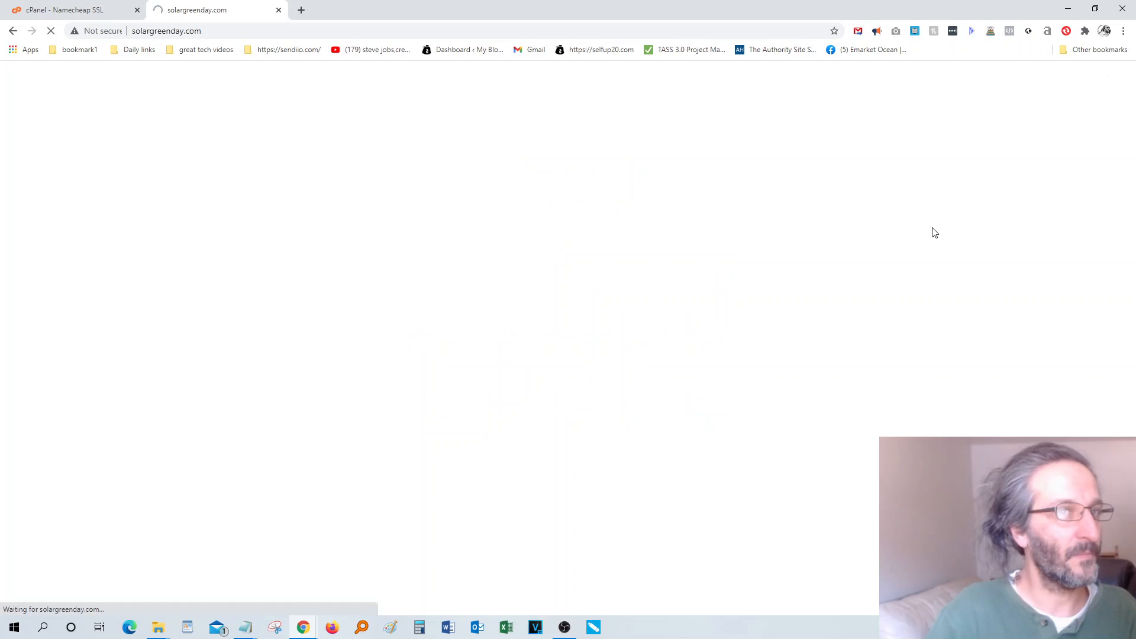
- Return to the cPanel main page, bring up the WordPress script in Softaculous and review its overview and current installations
{"action": "left_click", "coordinate": [32, 12]}
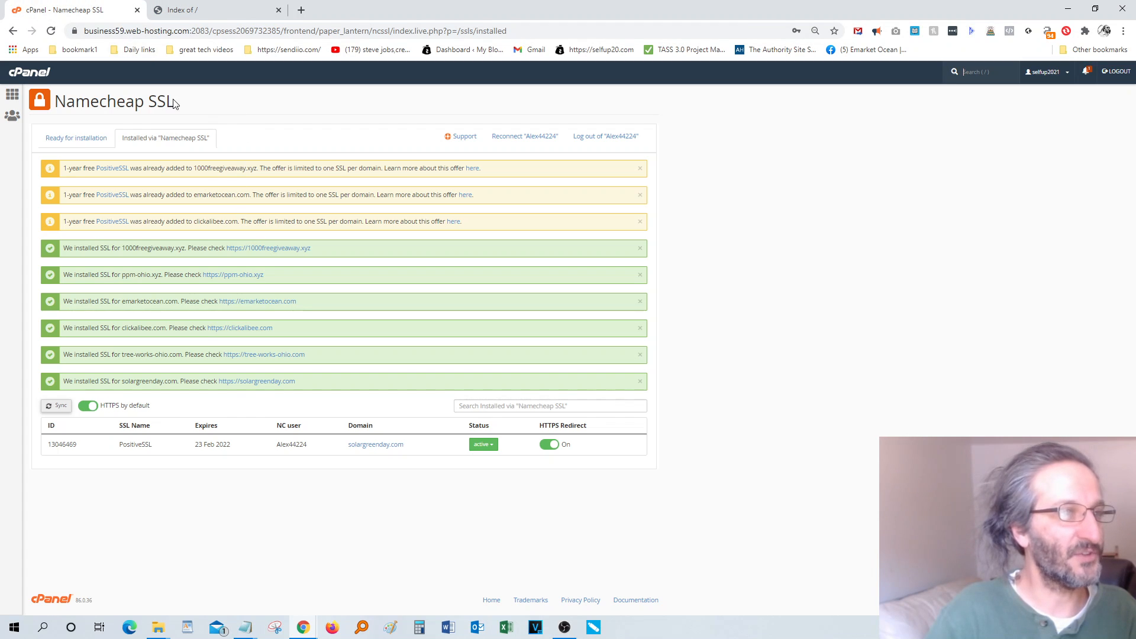
{"action": "left_click", "coordinate": [12, 94]}
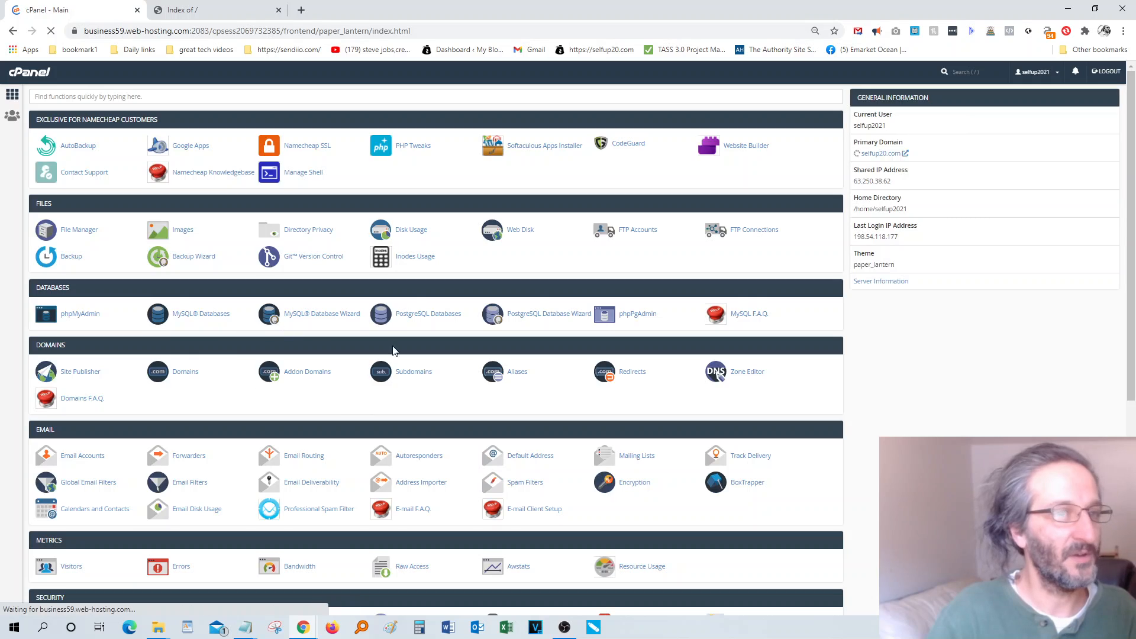
{"action": "scroll", "coordinate": [760, 423], "scroll_direction": "down", "scroll_amount": 7}
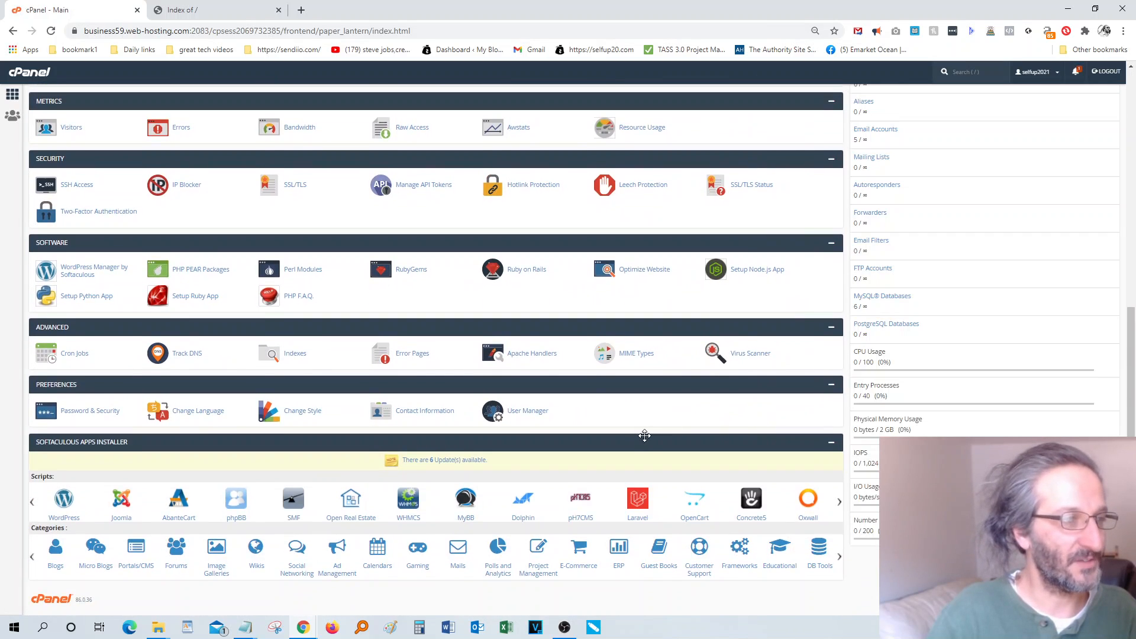
{"action": "left_click", "coordinate": [56, 508]}
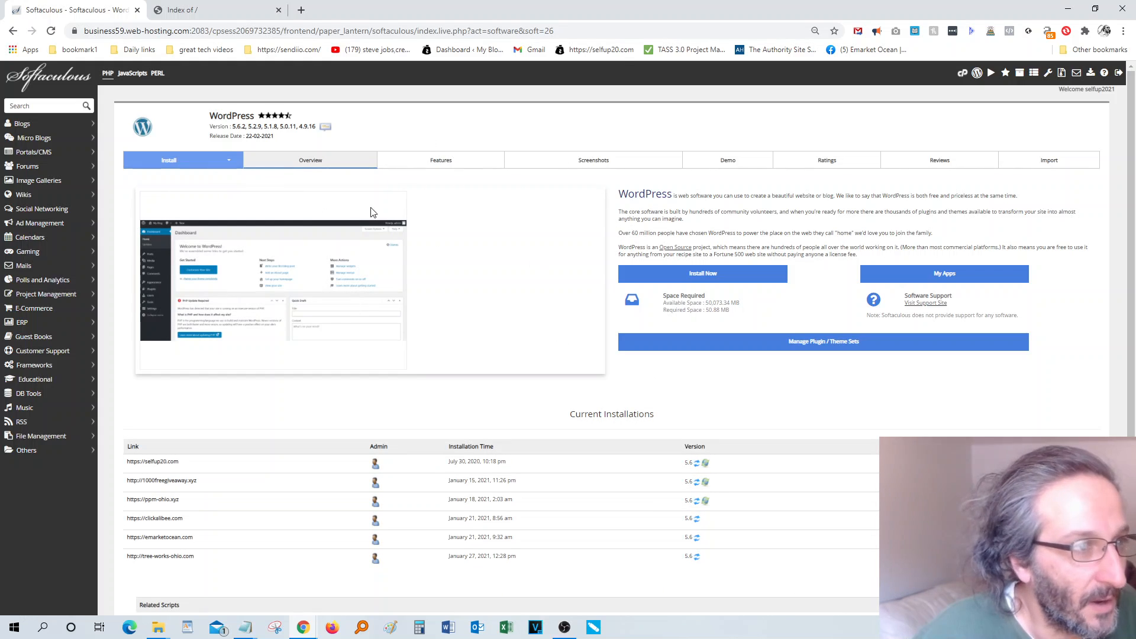
{"action": "scroll", "coordinate": [484, 246], "scroll_direction": "down", "scroll_amount": 3}
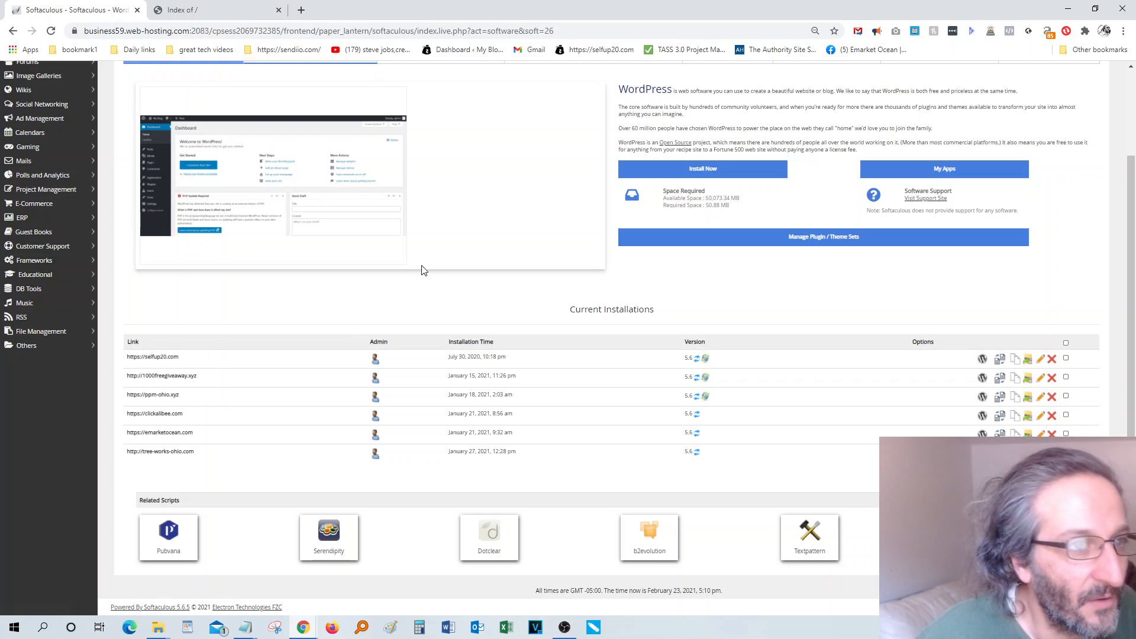
{"action": "scroll", "coordinate": [421, 269], "scroll_direction": "up", "scroll_amount": 2}
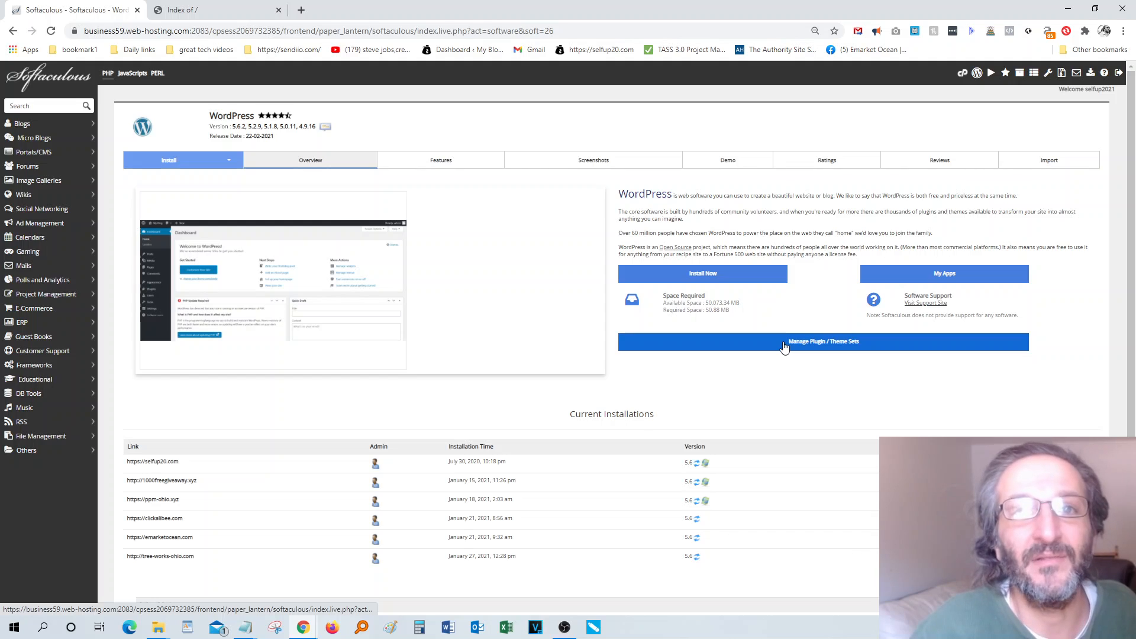
{"action": "left_click", "coordinate": [288, 165]}
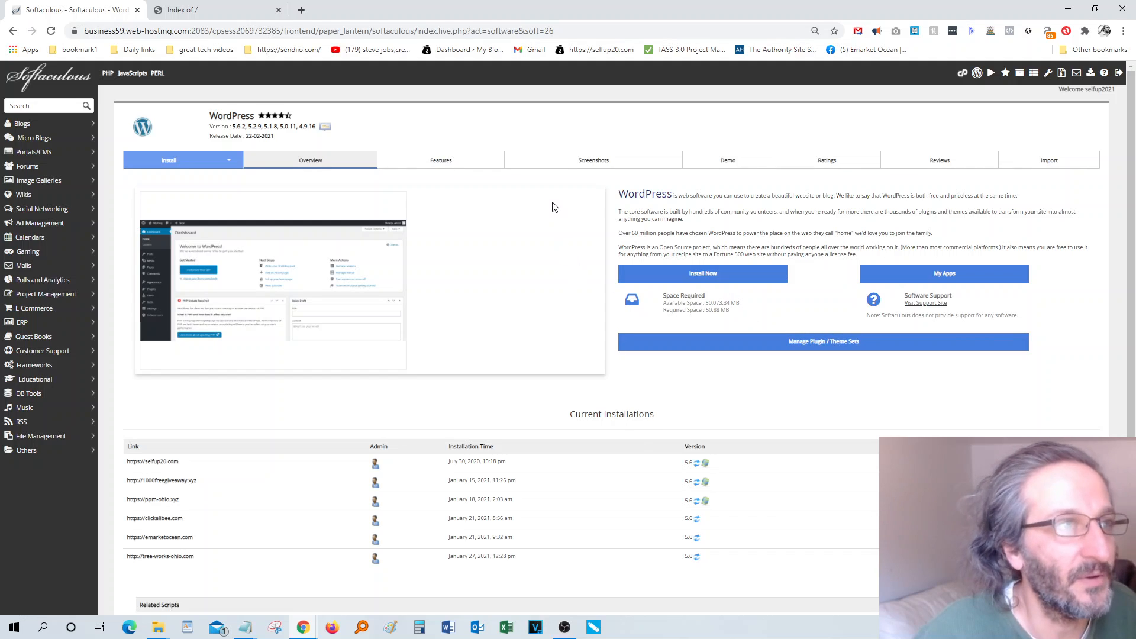
- Start a WordPress installation with solargreenday.com as the installation domain and review the site and admin settings
{"action": "left_click", "coordinate": [692, 278]}
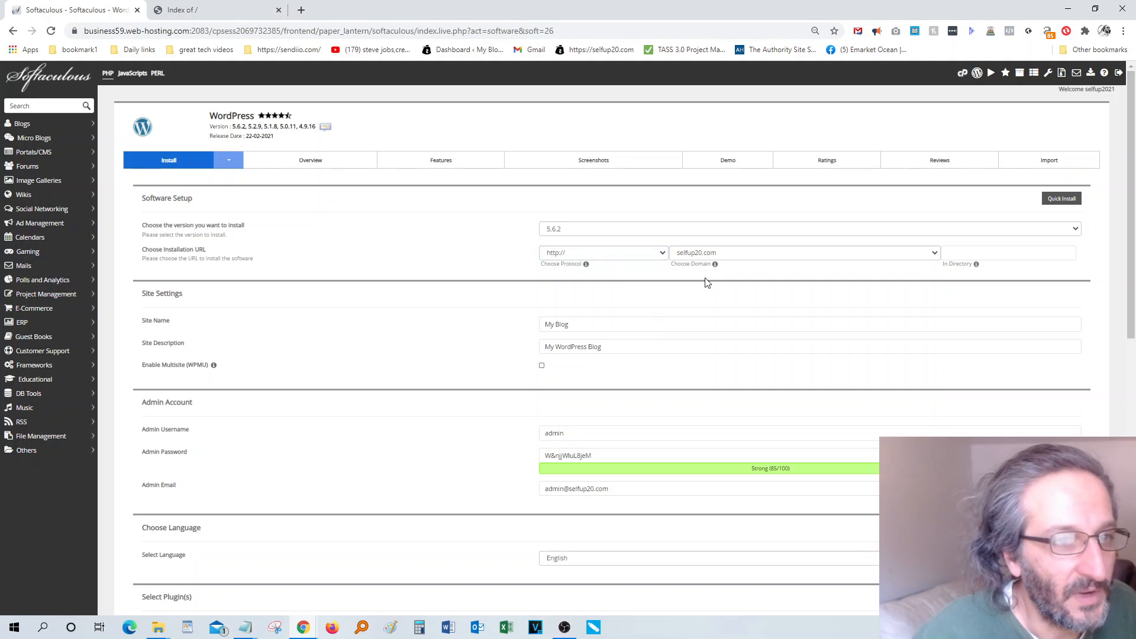
{"action": "left_click", "coordinate": [934, 255]}
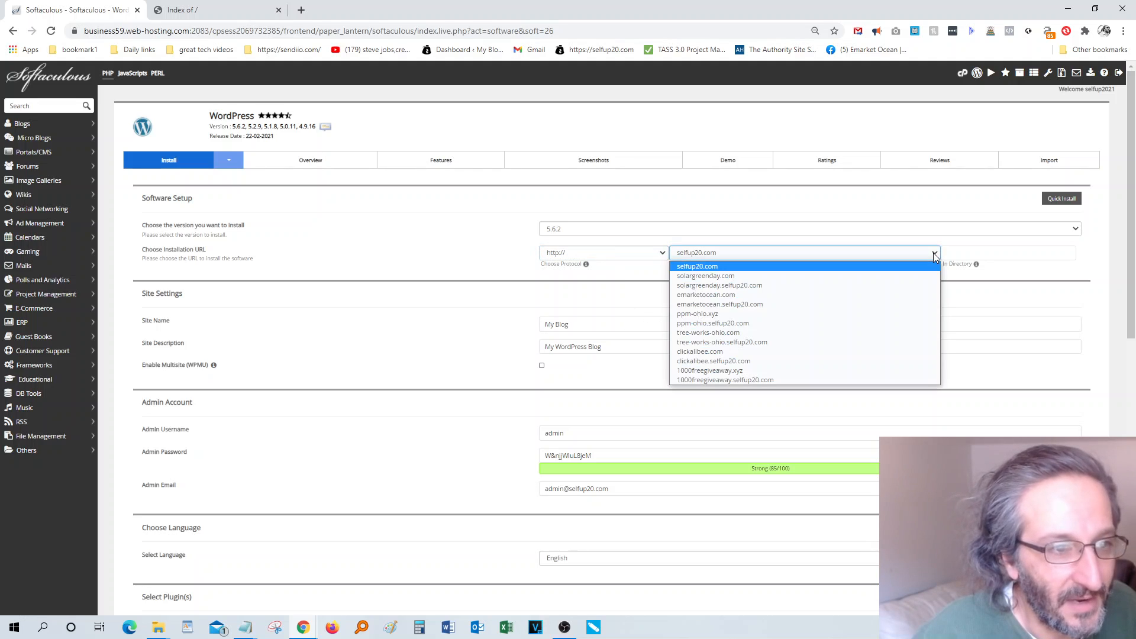
{"action": "left_click", "coordinate": [755, 276]}
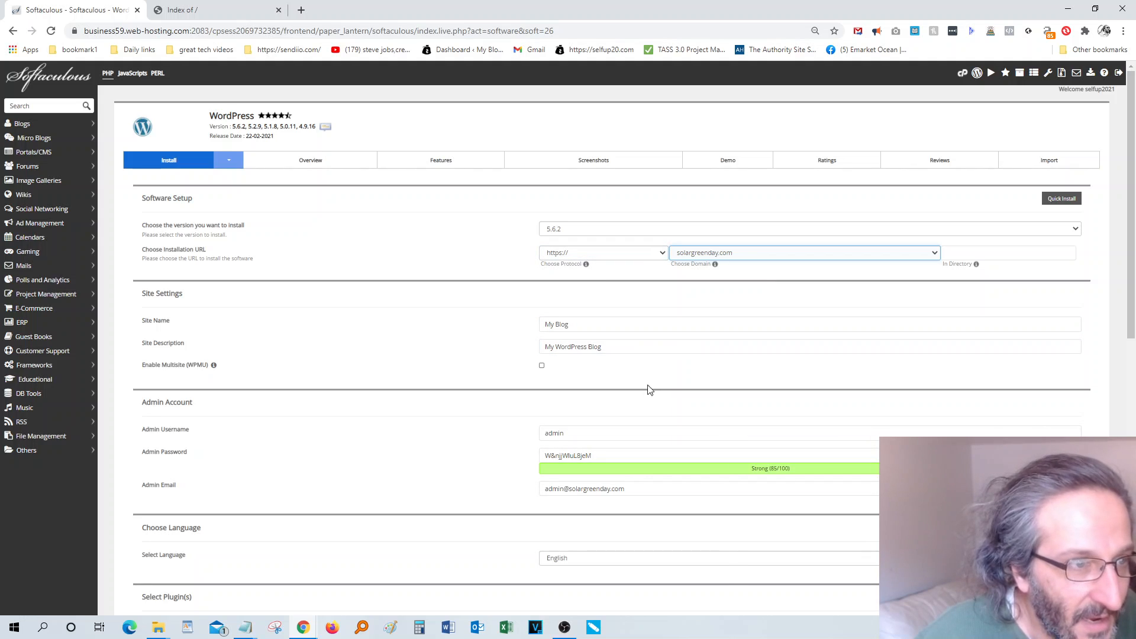
{"action": "scroll", "coordinate": [656, 391], "scroll_direction": "down", "scroll_amount": 3}
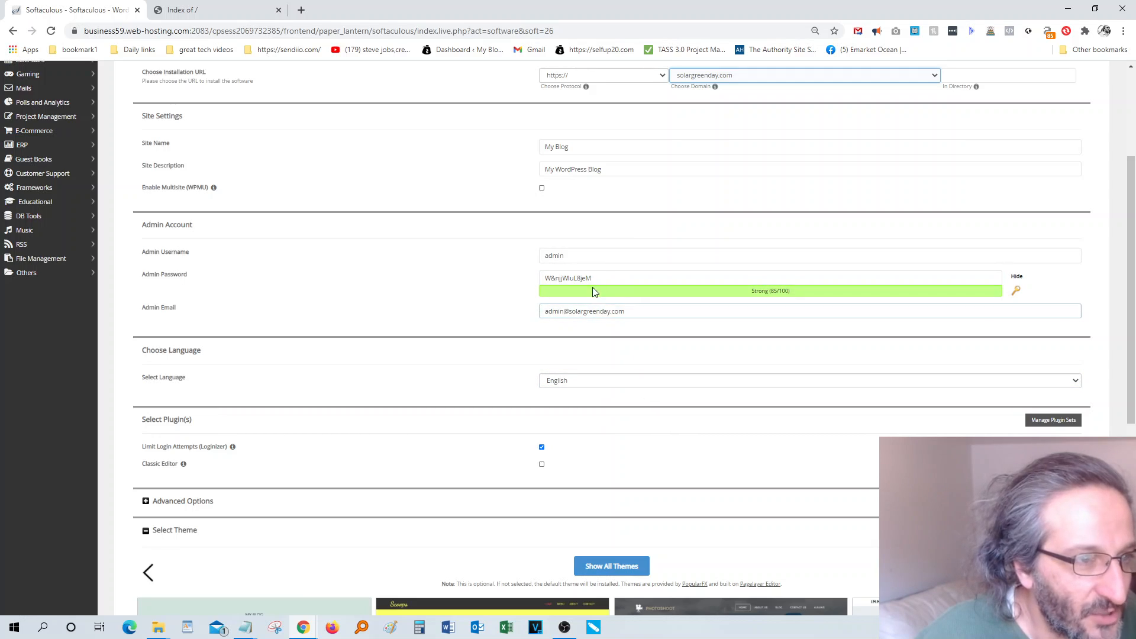
- Move the Softaculous tab out to a separate window and bring it back beside the solargreenday.com tab
{"action": "left_click_drag", "start_coordinate": [52, 6], "coordinate": [1135, 278]}
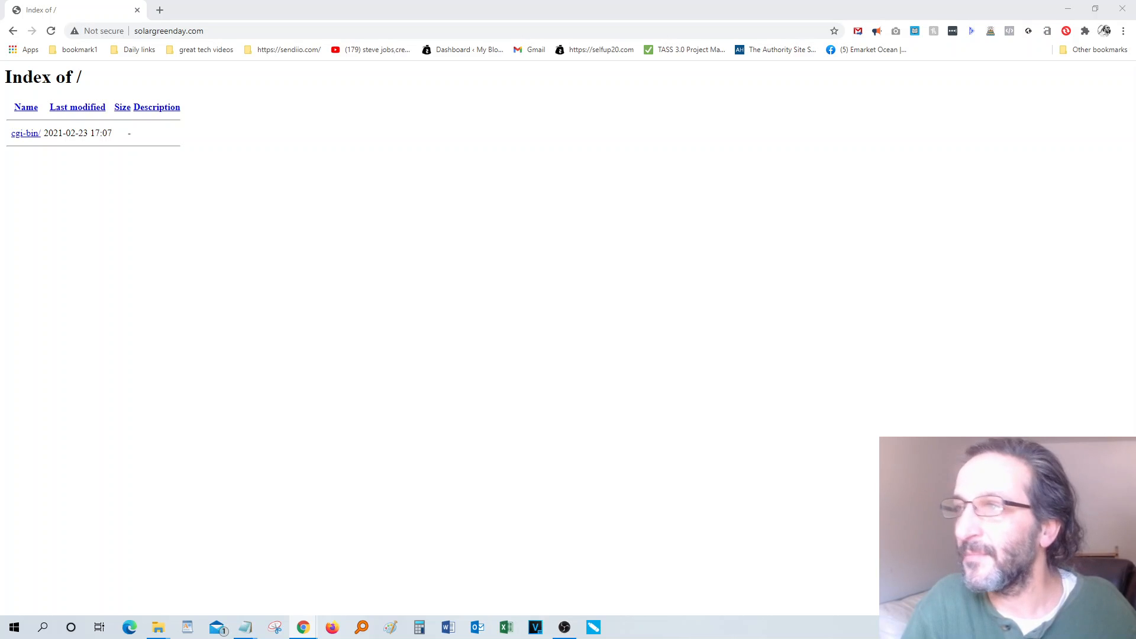
{"action": "left_click_drag", "start_coordinate": [1135, 169], "coordinate": [687, 6]}
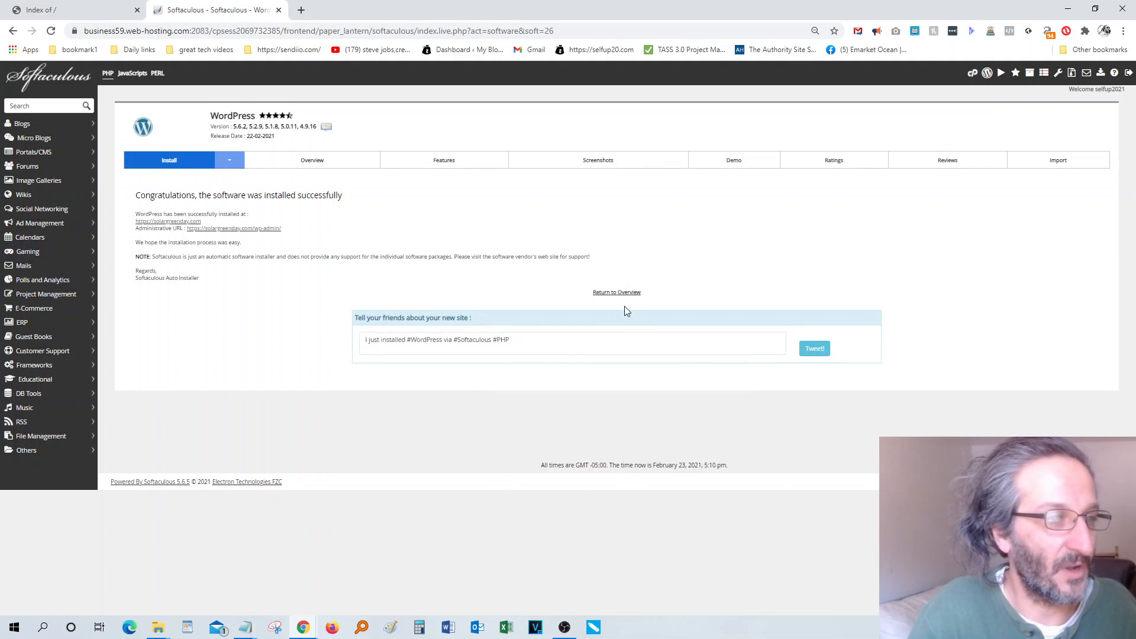
- Post the suggested tweet "I just installed #WordPress via #Softaculous #PHP" from the installation confirmation page
{"action": "left_click", "coordinate": [813, 350]}
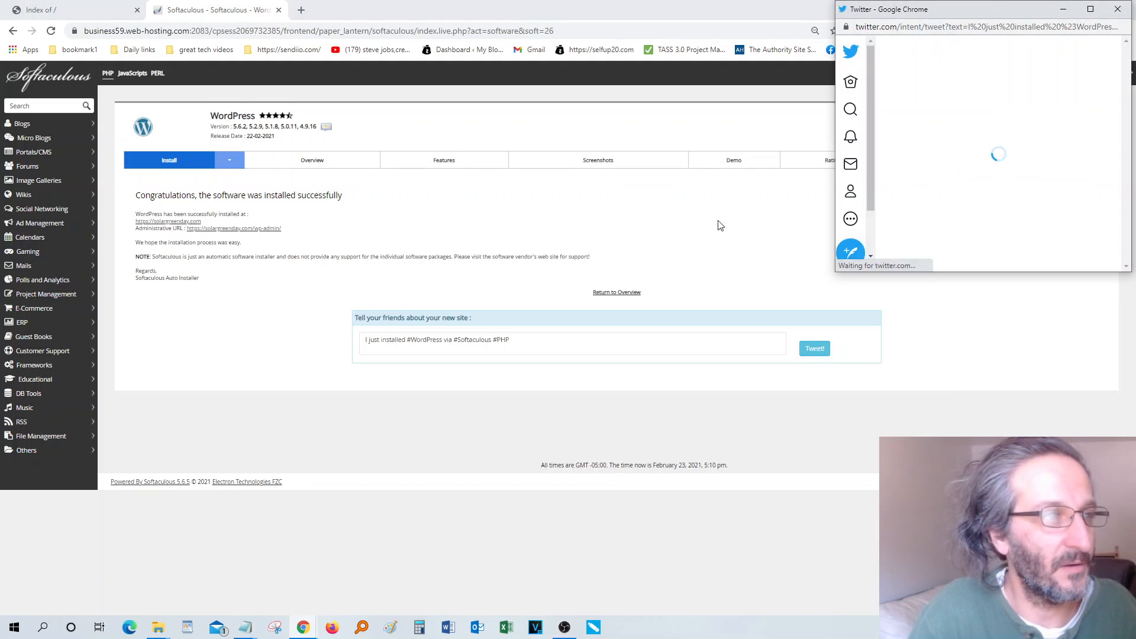
{"action": "left_click", "coordinate": [1080, 47]}
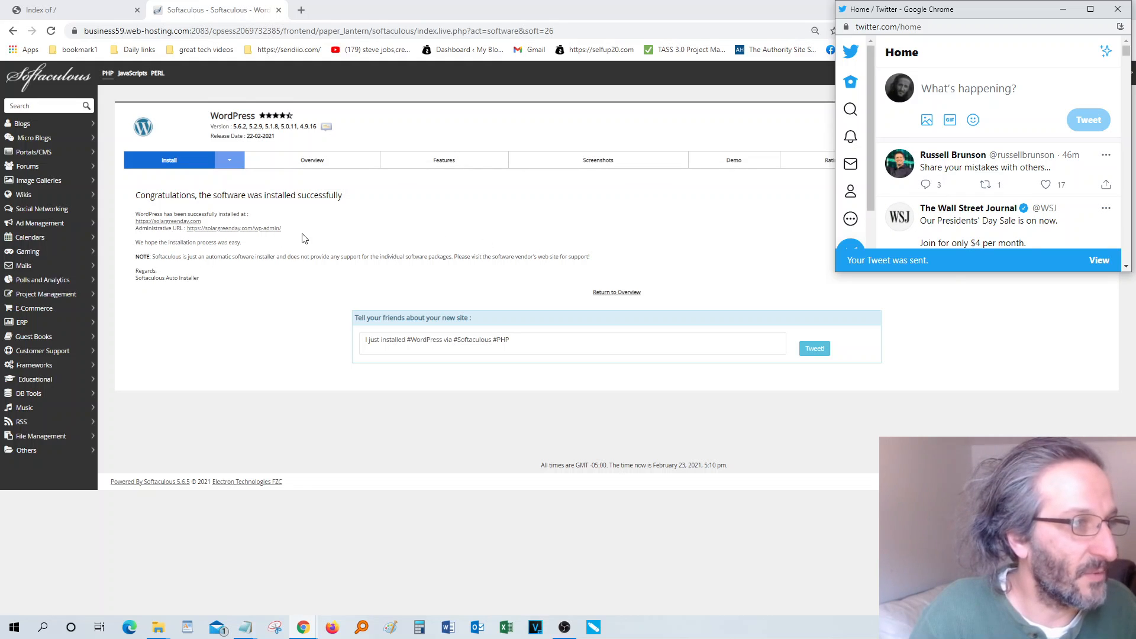
- Copy the installation confirmation text including the solargreenday.com site address and administrative URL
{"action": "left_click_drag", "start_coordinate": [301, 233], "coordinate": [127, 198]}
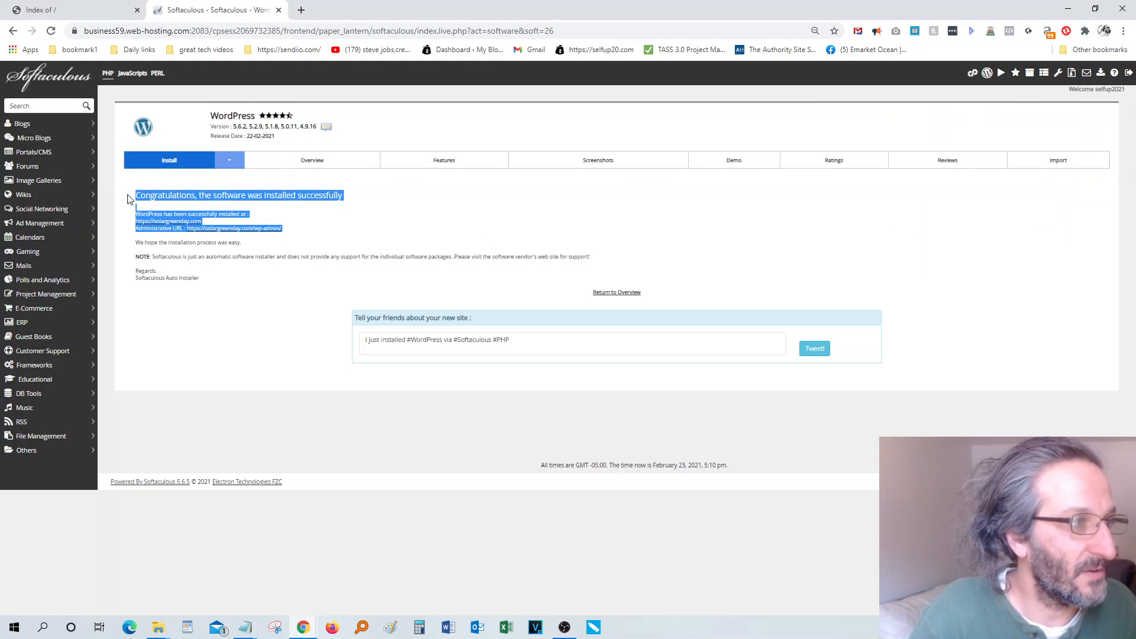
{"action": "right_click", "coordinate": [174, 198]}
{"action": "left_click", "coordinate": [195, 208]}
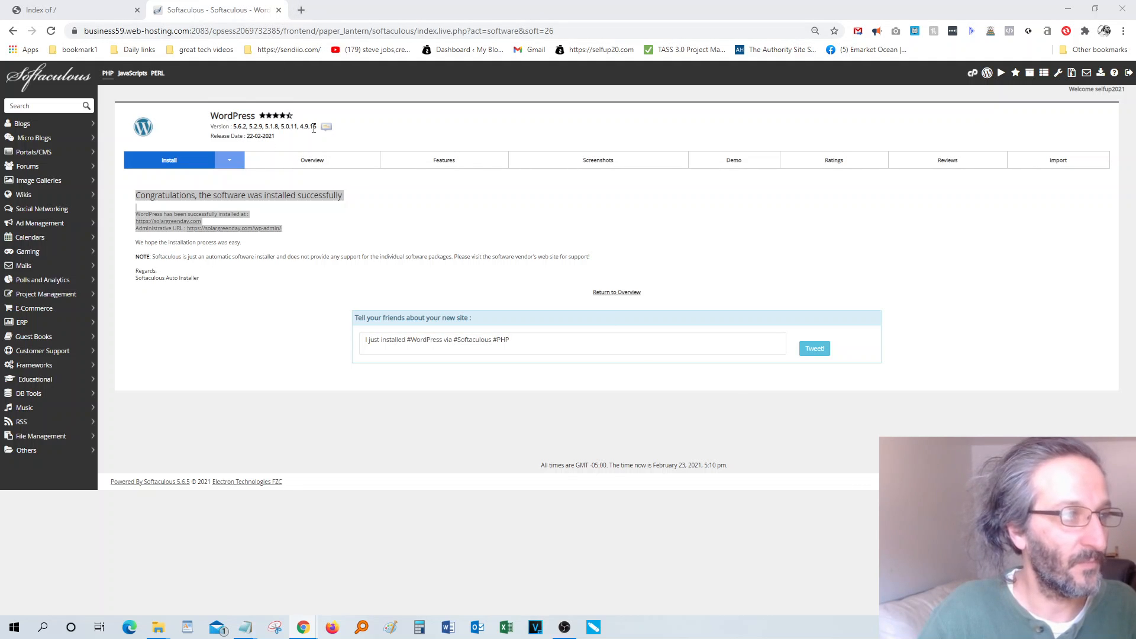
{"action": "left_click", "coordinate": [298, 217]}
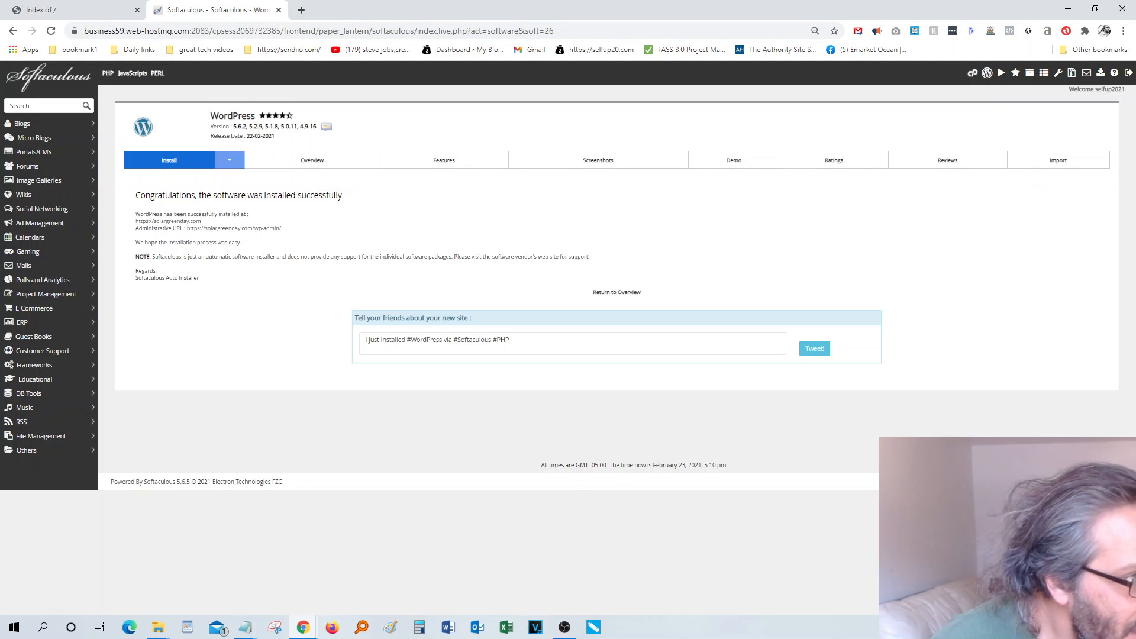
{"action": "left_click", "coordinate": [161, 222]}
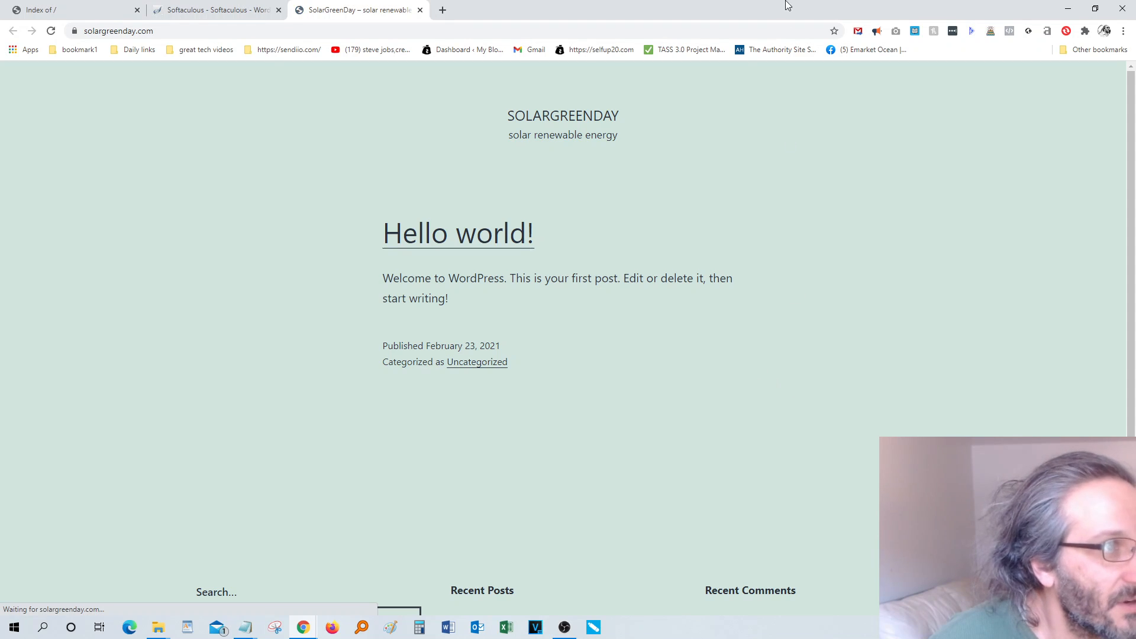